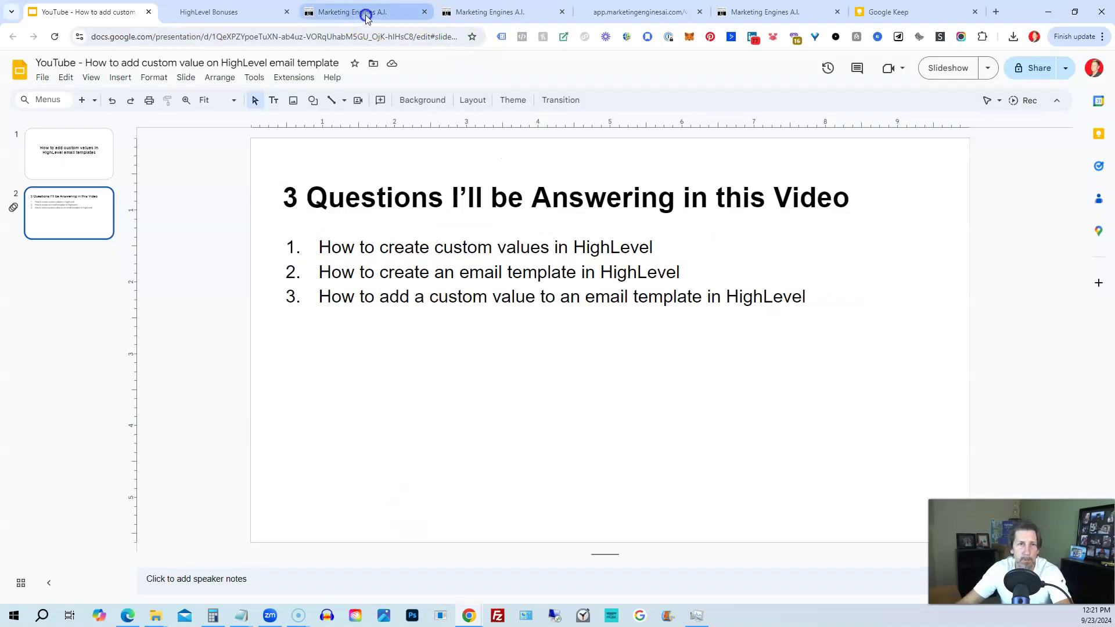
# In the Marketing Engines A.I. account, open Settings > Custom Values to show the Website URL value.
pyautogui.click(366, 14)
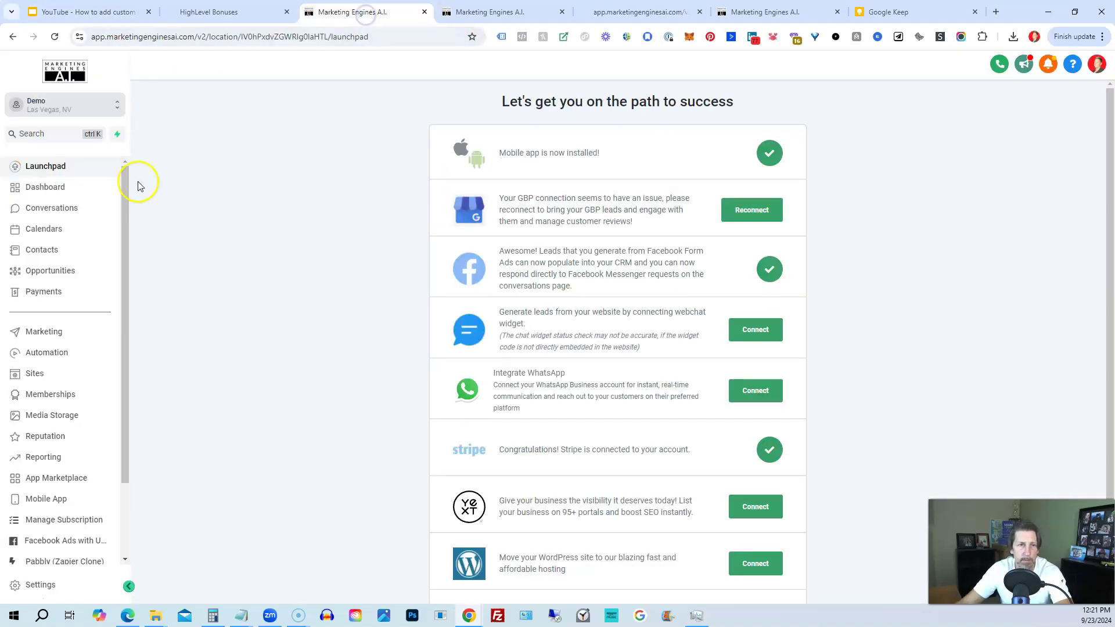
pyautogui.click(49, 587)
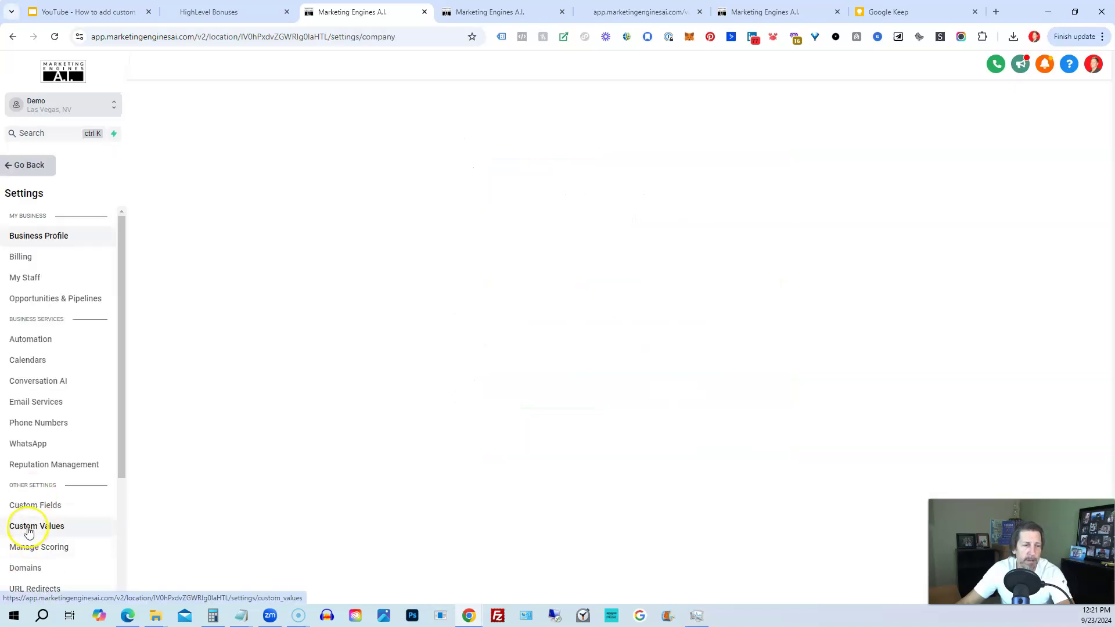
pyautogui.scroll(-2, 22, 497)
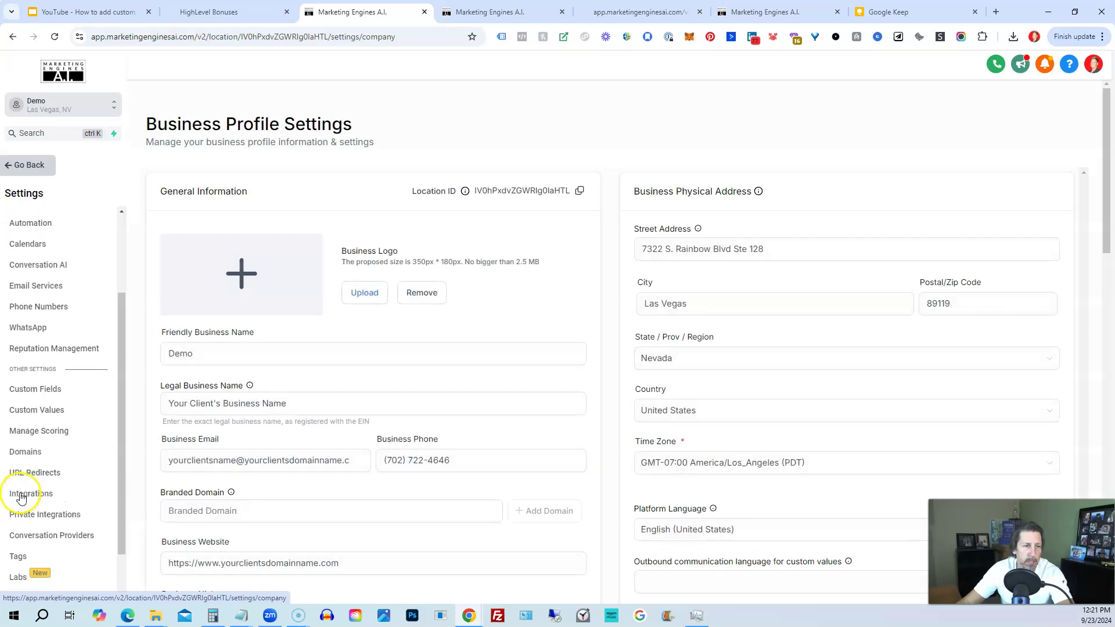
pyautogui.scroll(-1, 30, 348)
pyautogui.scroll(3, 36, 372)
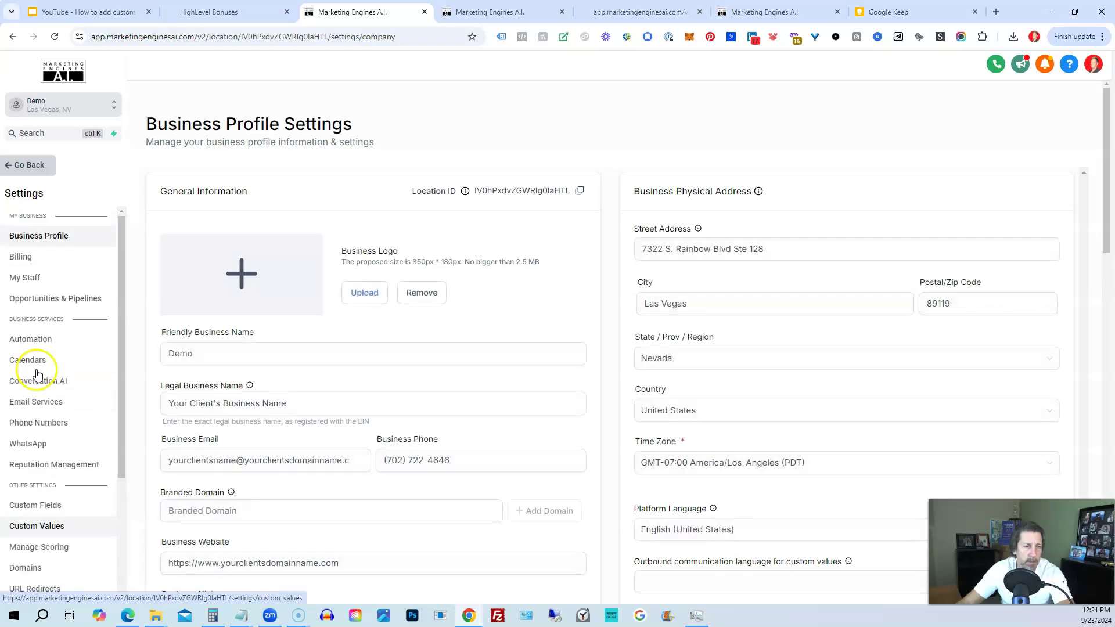
pyautogui.click(32, 529)
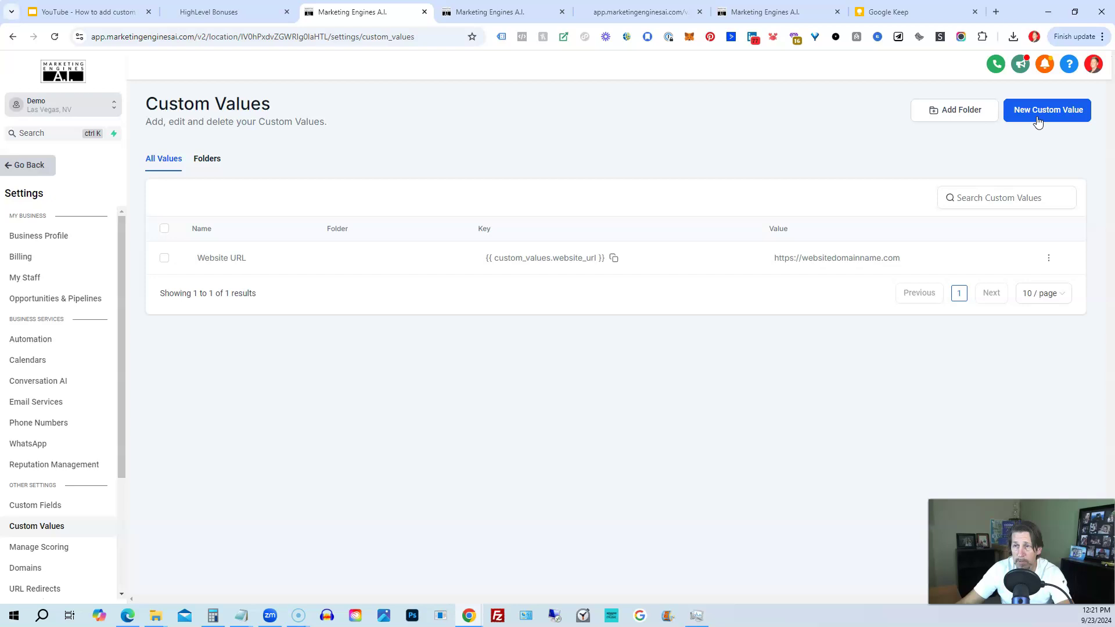
pyautogui.click(1038, 121)
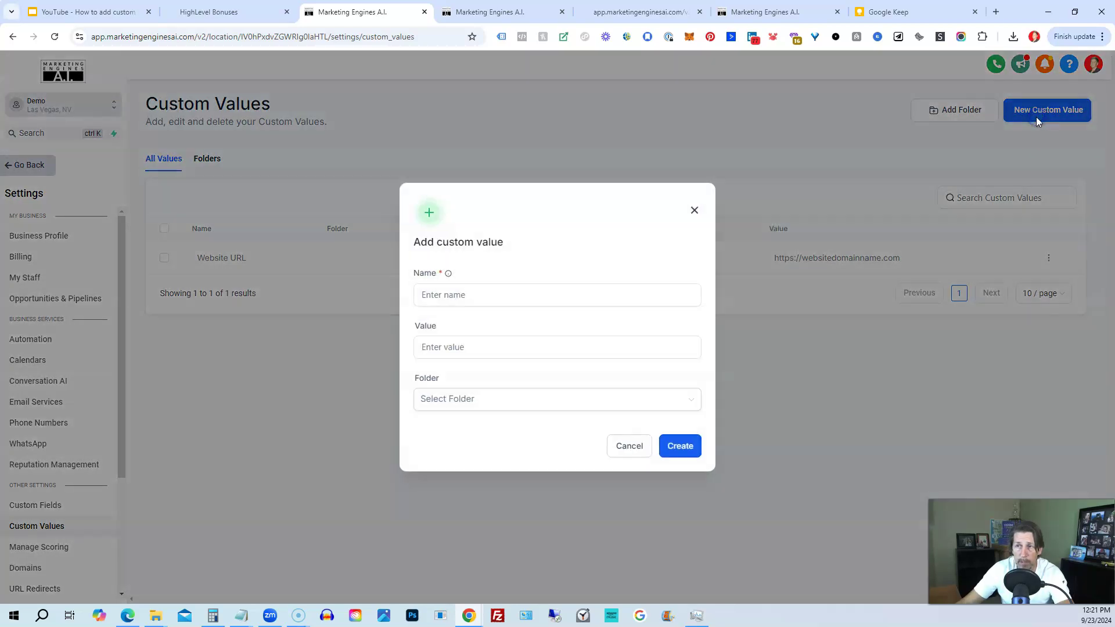
pyautogui.click(452, 296)
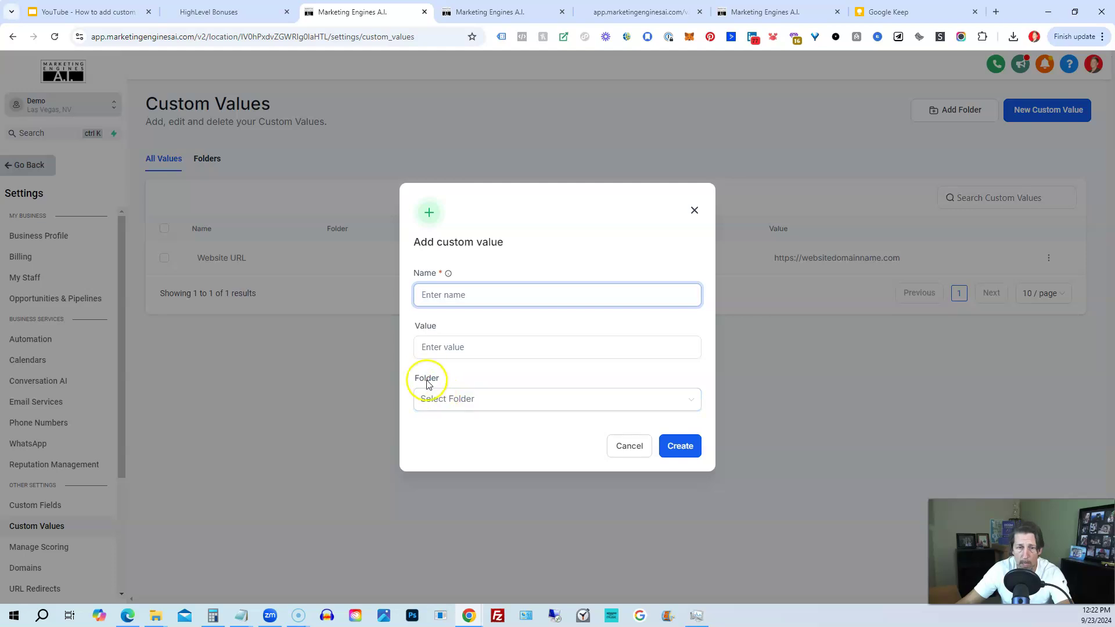
pyautogui.click(445, 405)
pyautogui.click(445, 404)
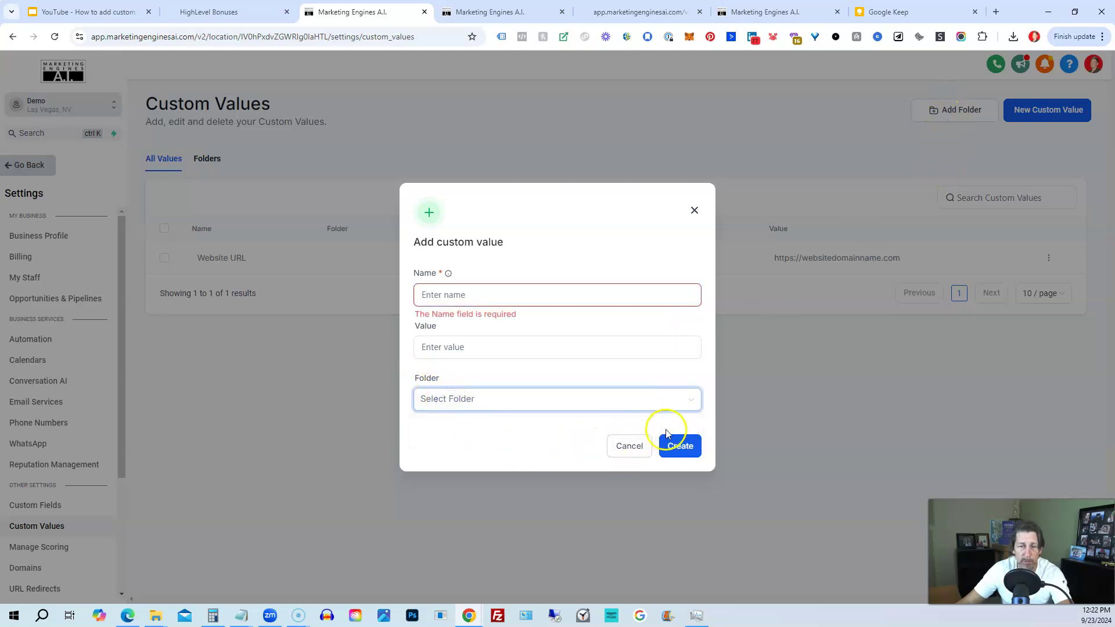
pyautogui.click(642, 444)
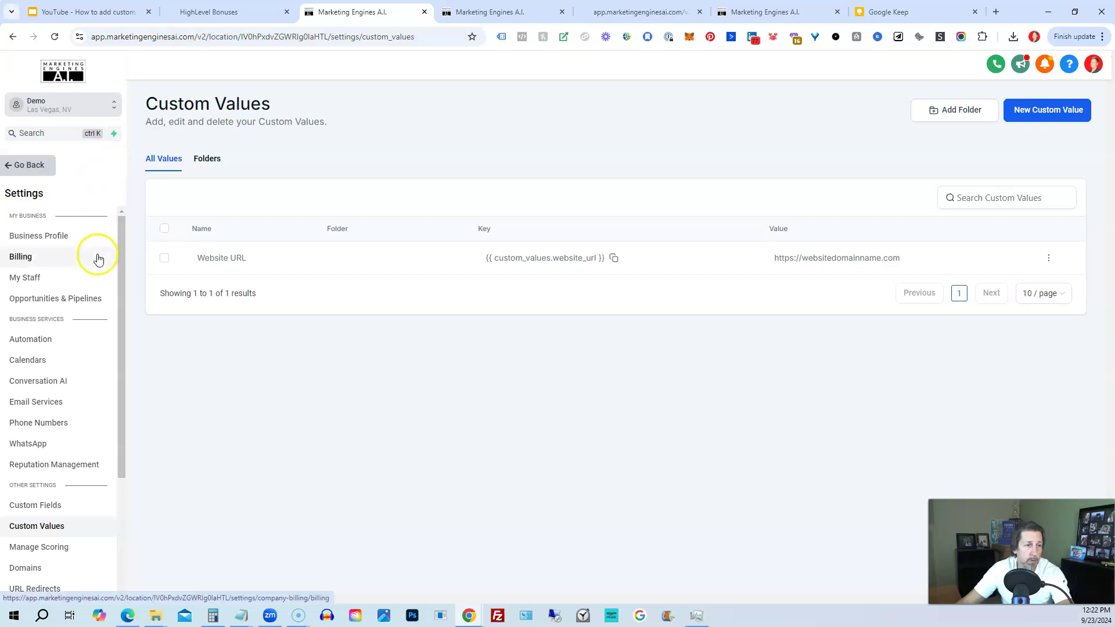
# Create a new Blank Template under Marketing > Emails to reach the Design/Code/Plain text choice.
pyautogui.click(37, 168)
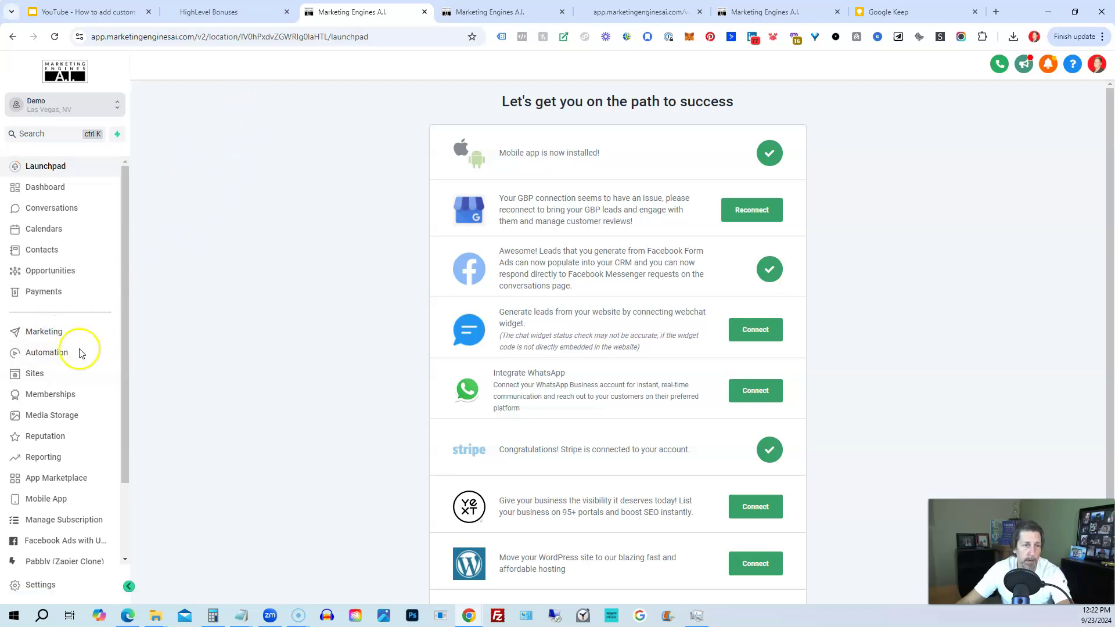
pyautogui.click(44, 330)
pyautogui.moveTo(288, 95)
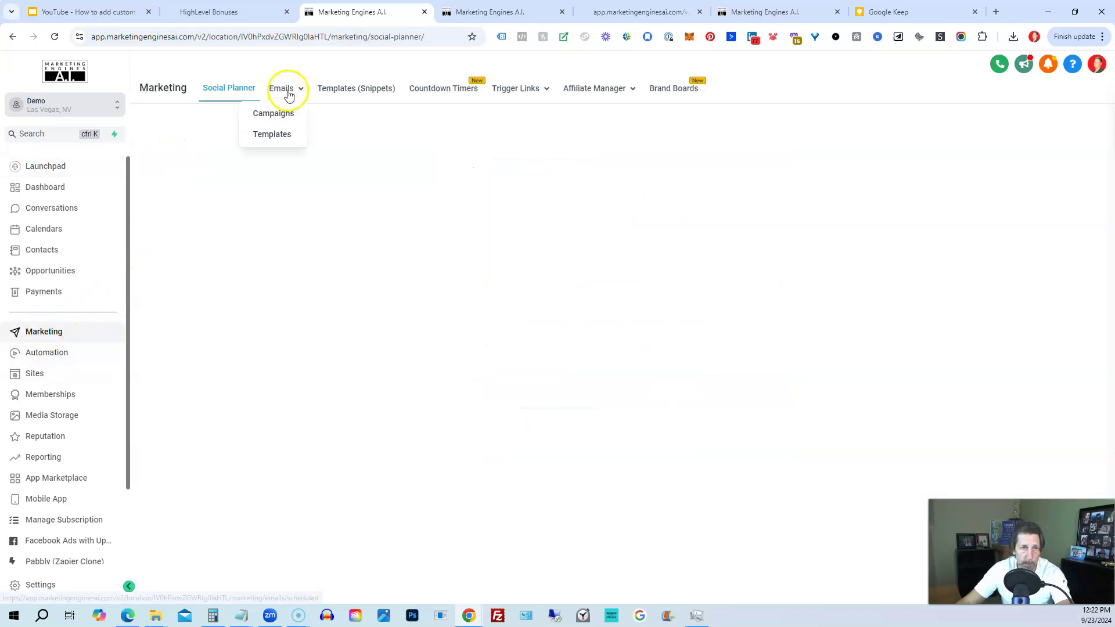
pyautogui.click(273, 114)
pyautogui.moveTo(598, 88)
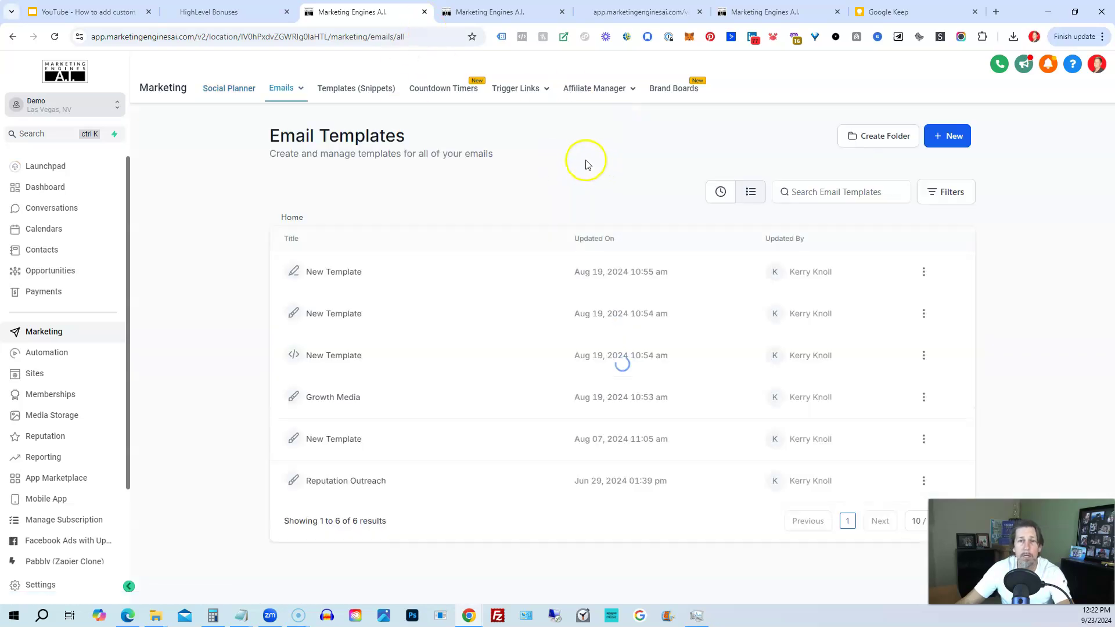
pyautogui.click(943, 140)
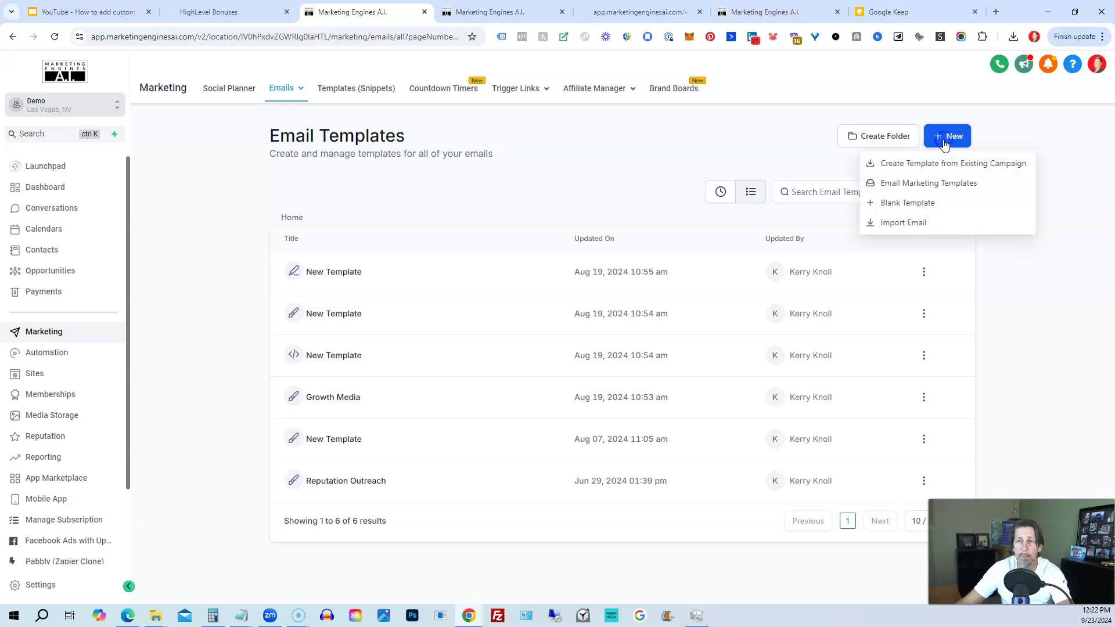
pyautogui.click(897, 205)
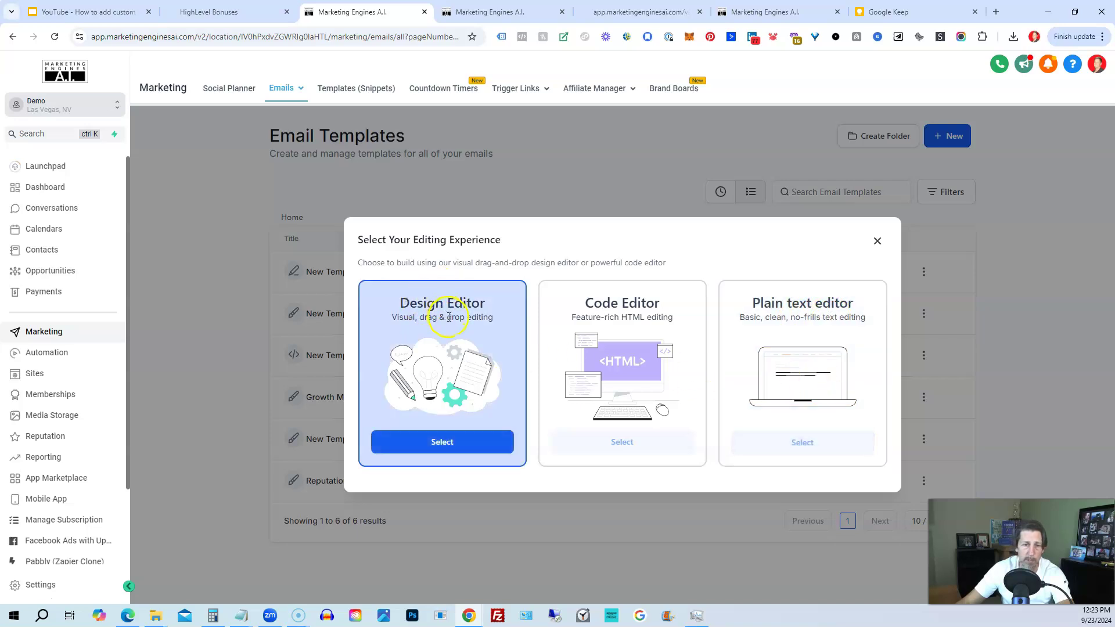
# Choose the Design Editor so the 'Start from scratch' email opens in the builder.
pyautogui.click(449, 441)
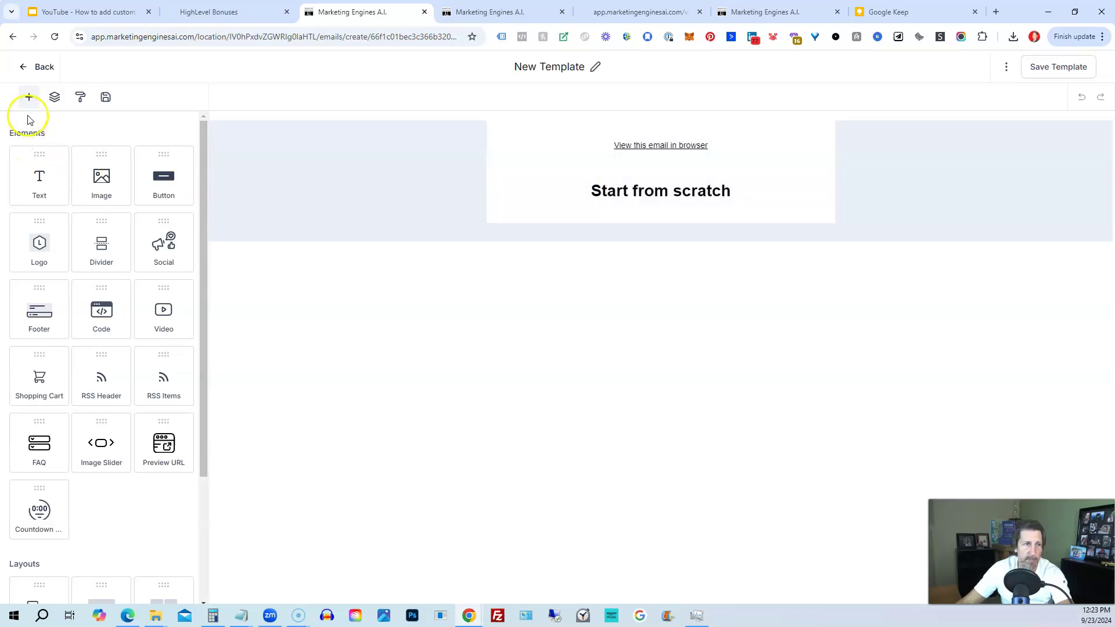
pyautogui.scroll(-3, 81, 325)
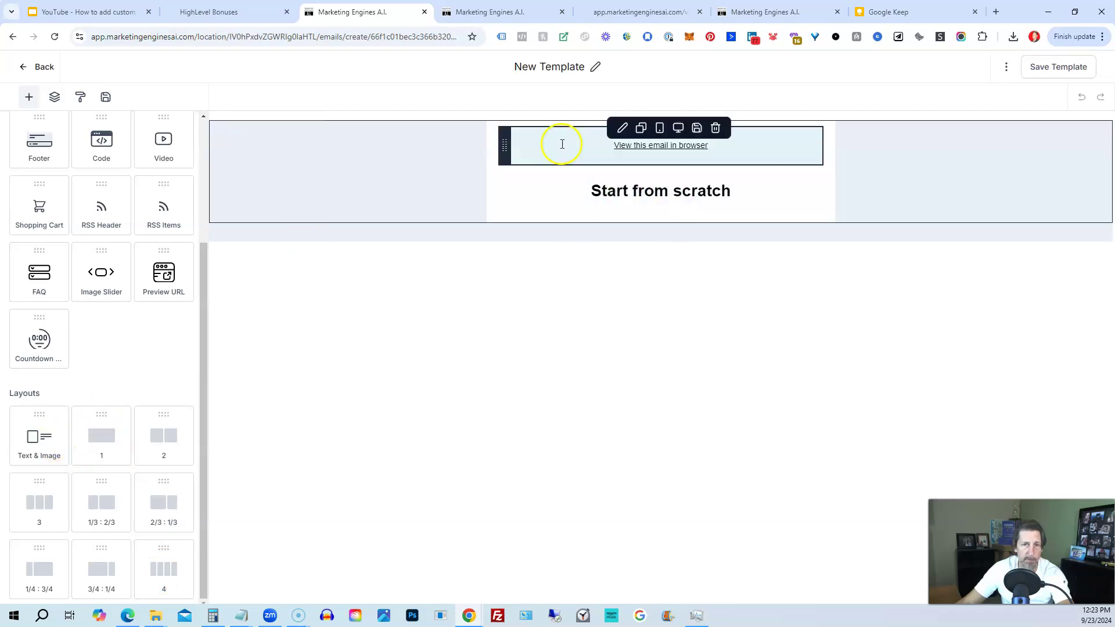
pyautogui.scroll(3, 192, 368)
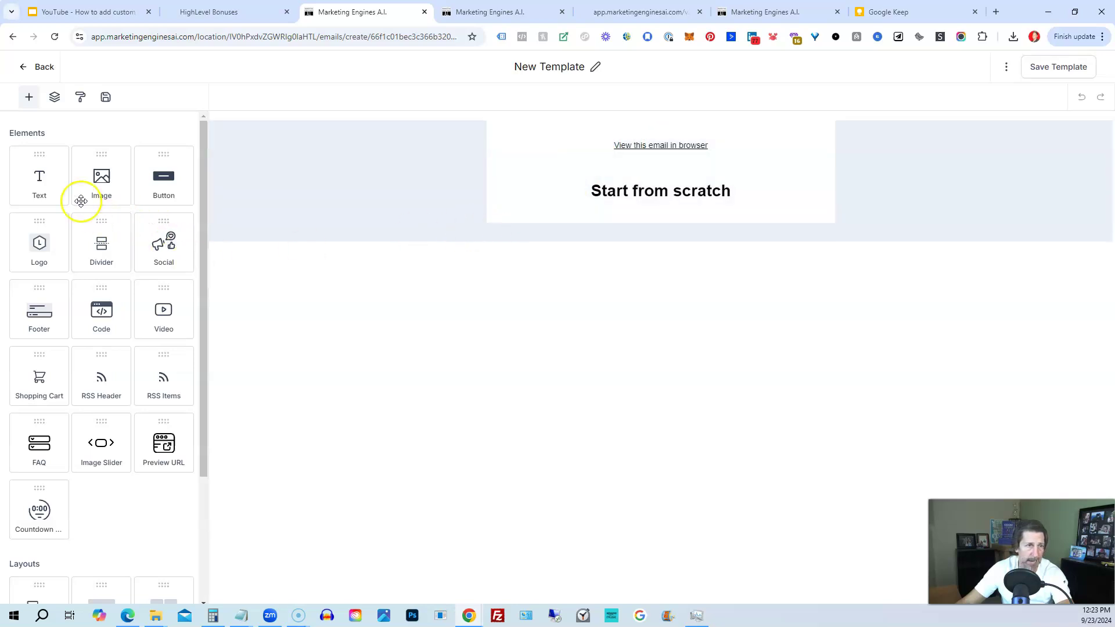
# Add a text block at the top of the email reading 'Visit our website.' and select 'website.'.
pyautogui.moveTo(48, 175); pyautogui.dragTo(666, 125)
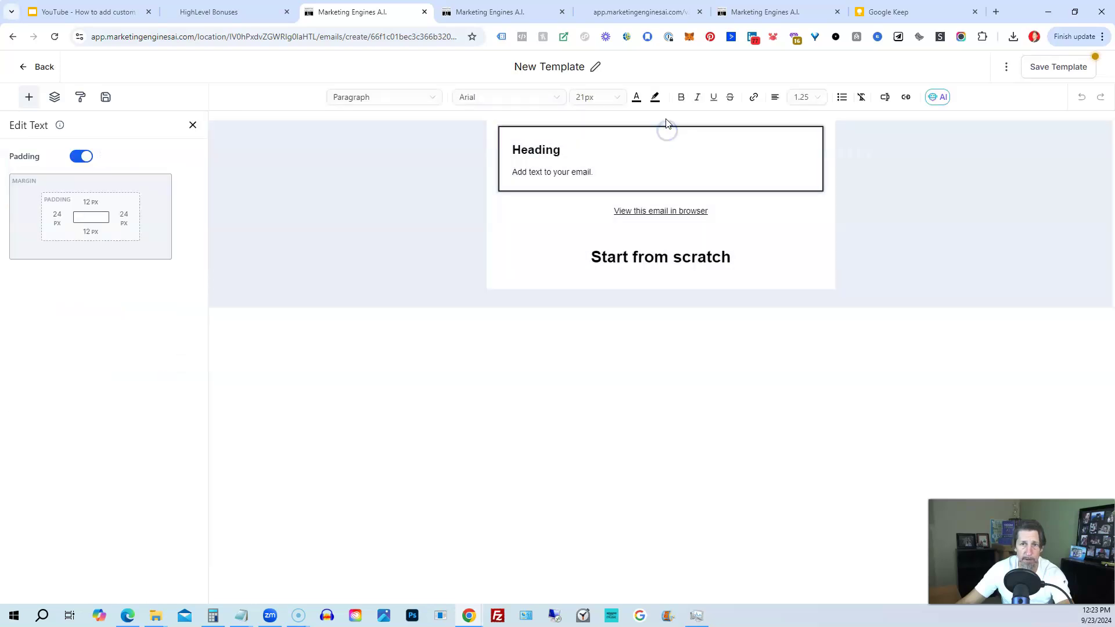
pyautogui.doubleClick(550, 174)
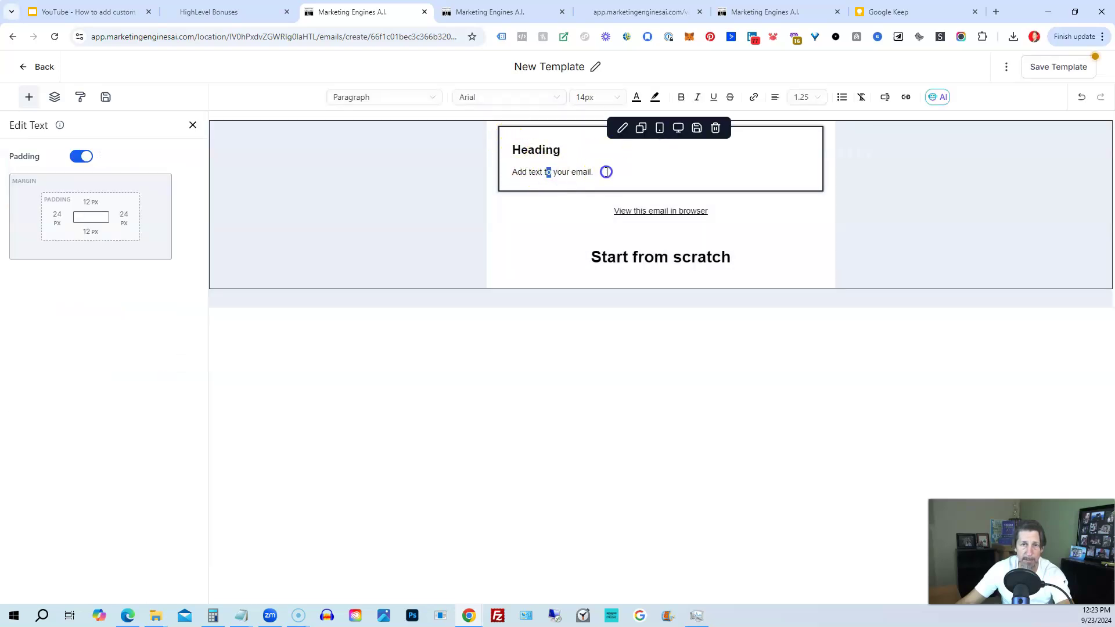
pyautogui.moveTo(607, 172); pyautogui.dragTo(507, 177)
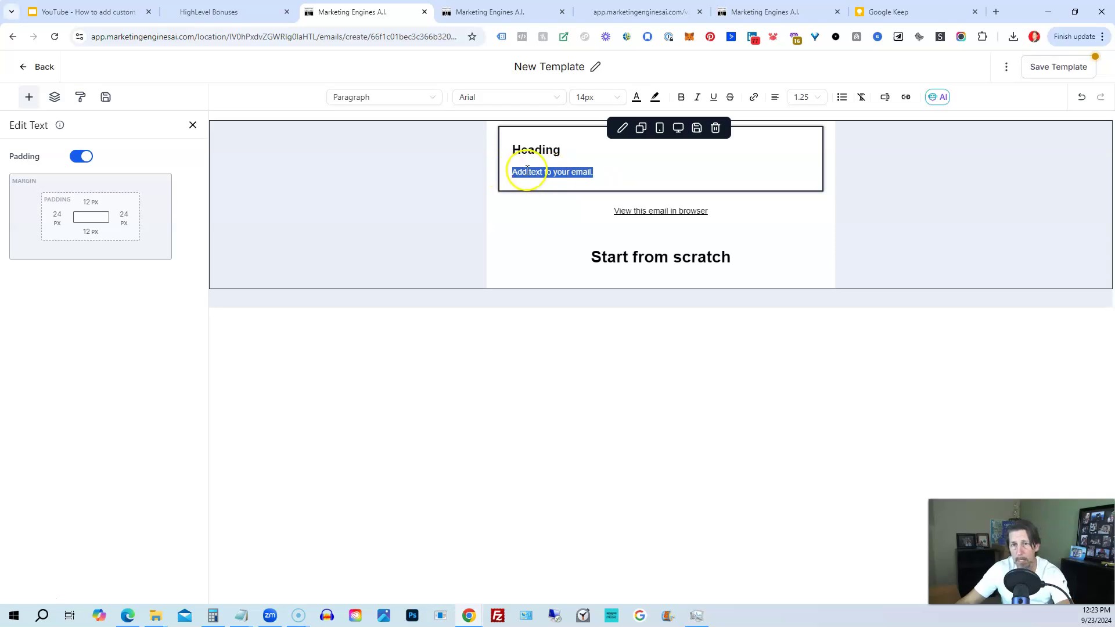
pyautogui.click(608, 176)
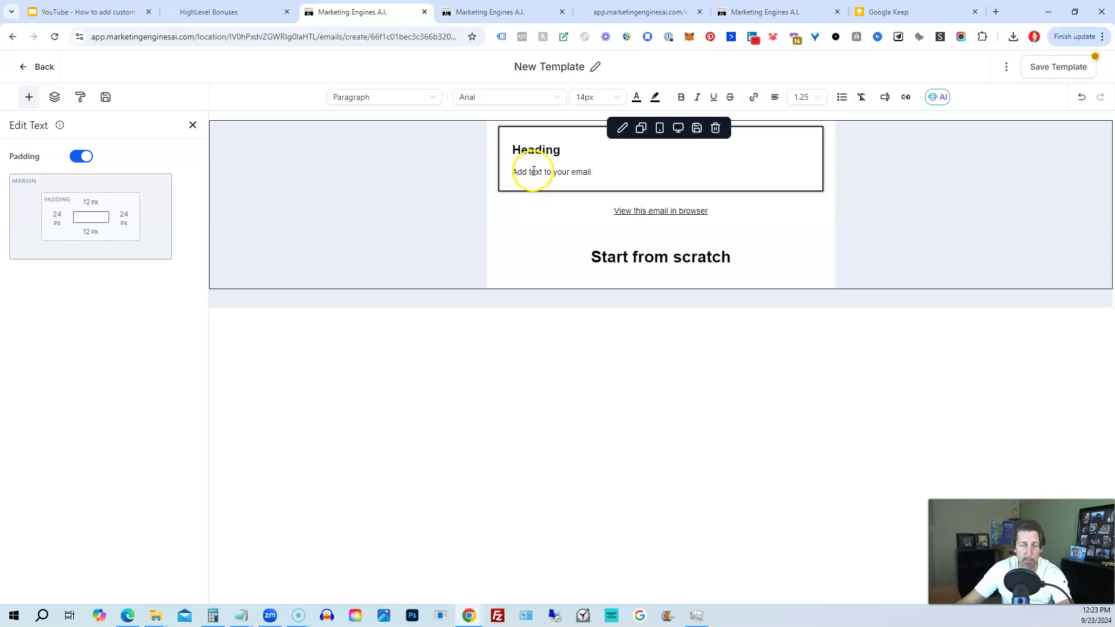
pyautogui.moveTo(513, 174); pyautogui.dragTo(608, 176)
pyautogui.write('Vid')
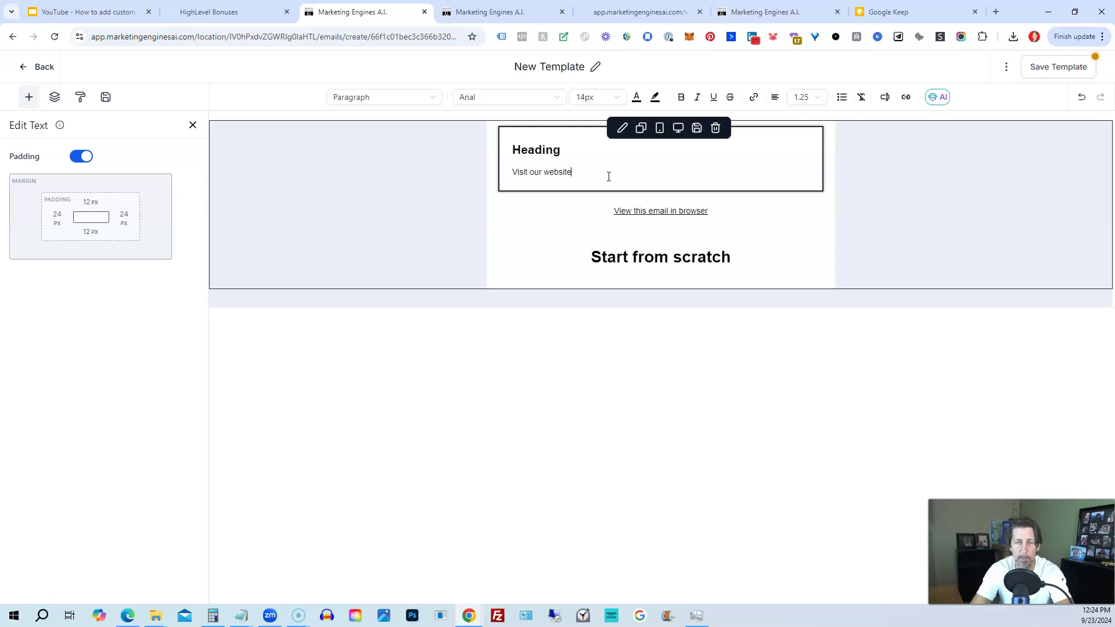
pyautogui.doubleClick(542, 173)
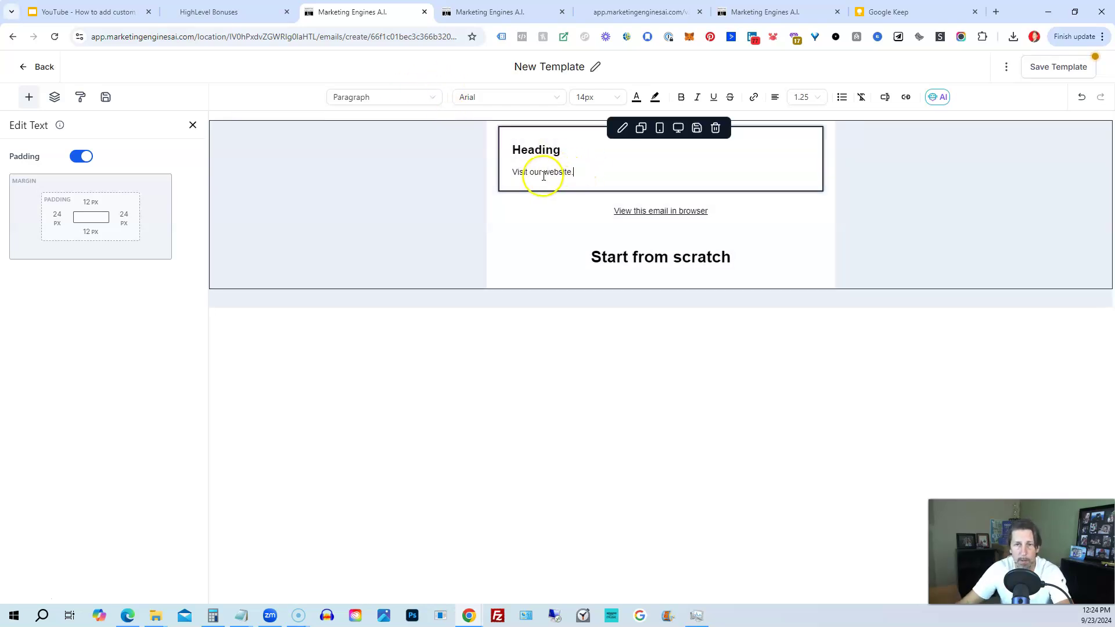
# Link 'website.' to {{custom_values.website_url}} and save the link.
pyautogui.hotkey('ctrl', 'k')
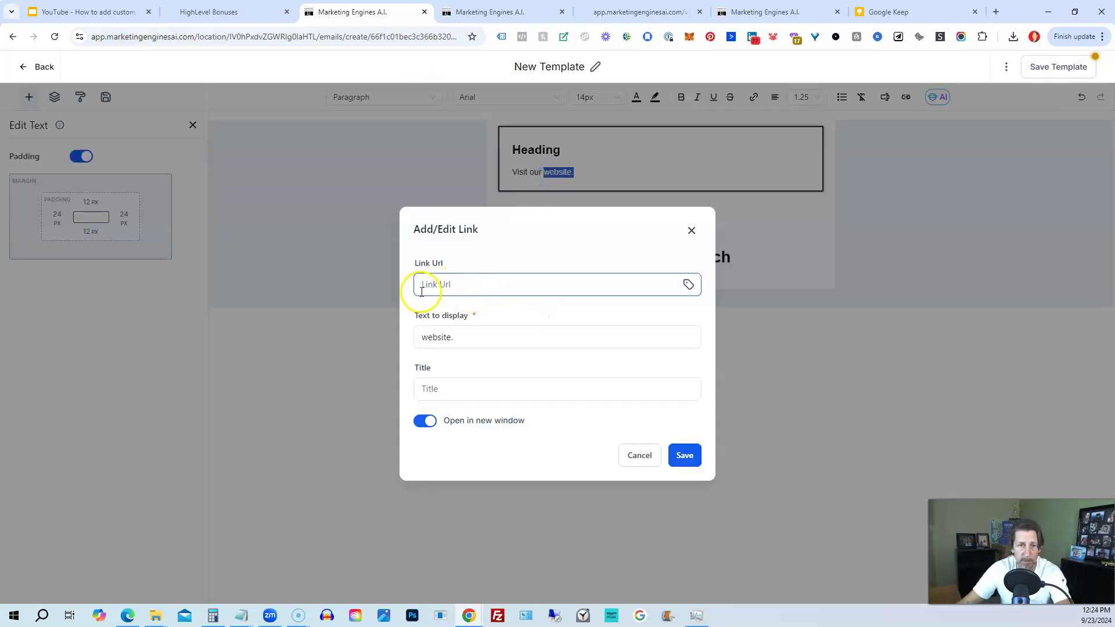
pyautogui.click(689, 286)
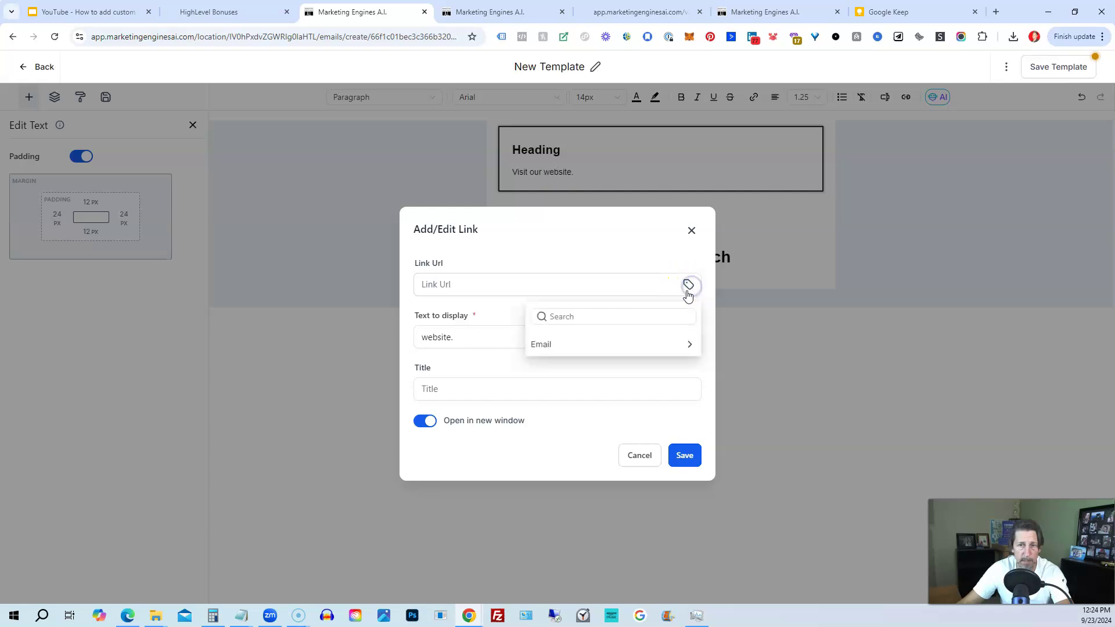
pyautogui.click(609, 348)
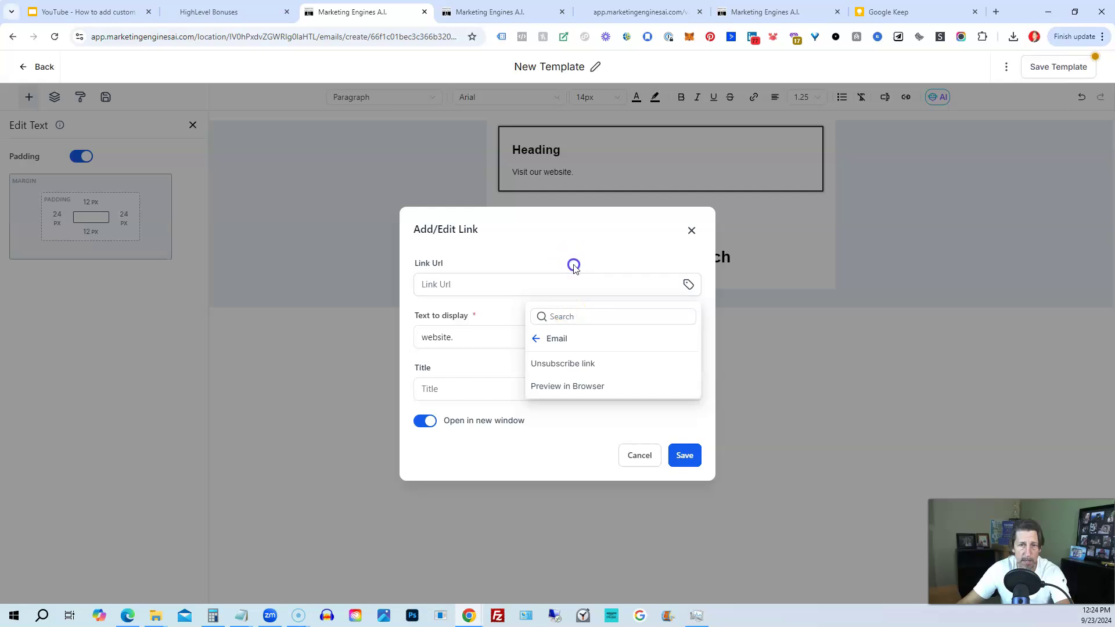
pyautogui.click(476, 284)
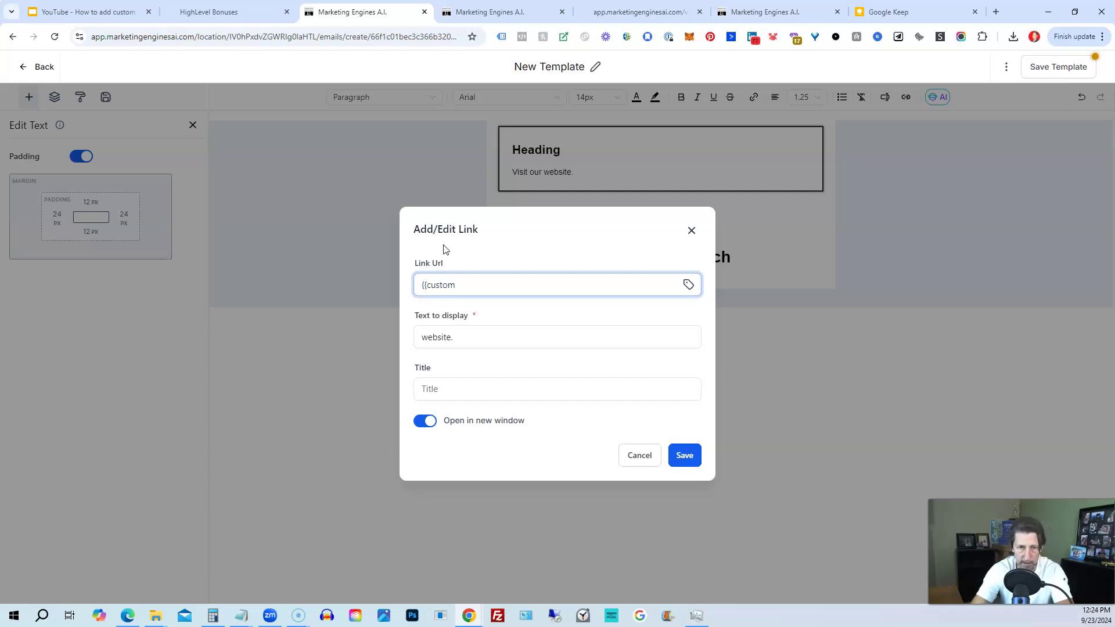
pyautogui.write('values.')
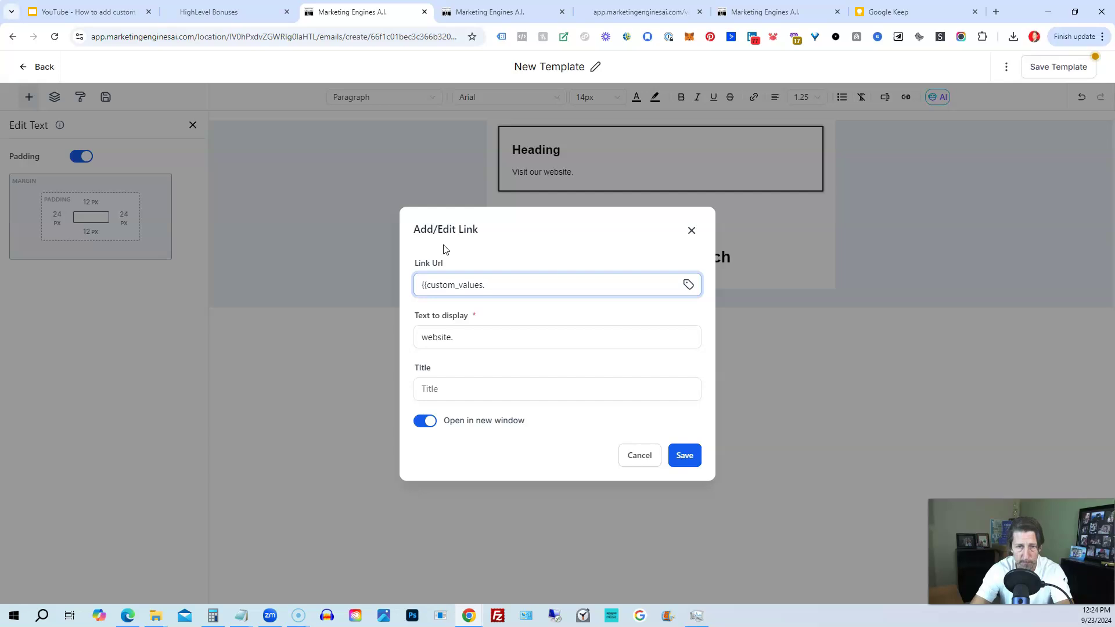
pyautogui.write('webst')
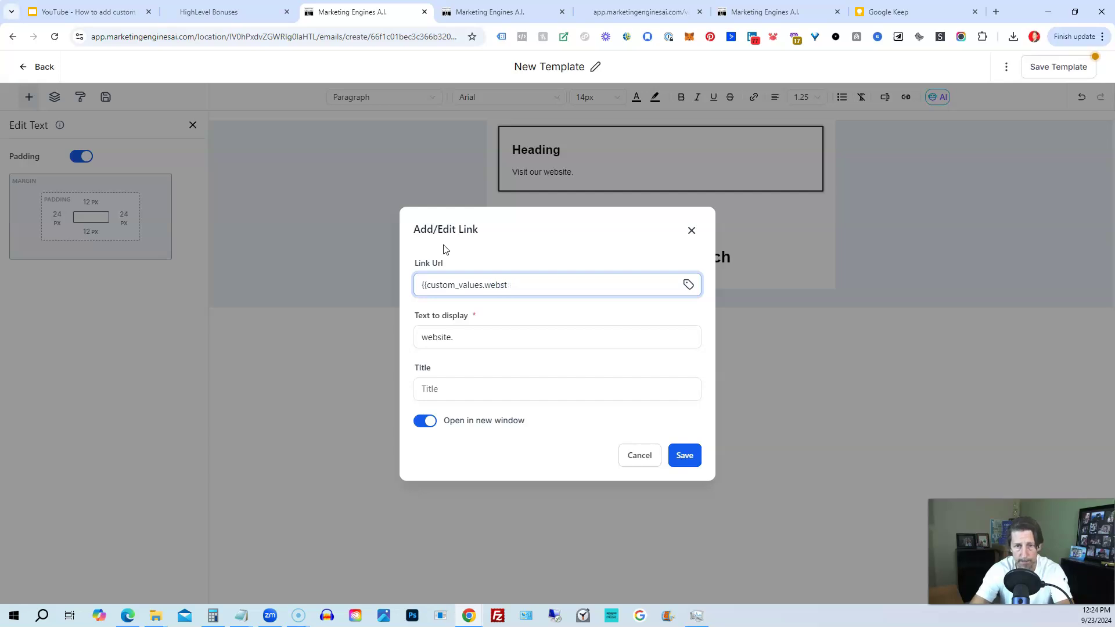
pyautogui.press('BackSpace')
pyautogui.write('ite_rul')
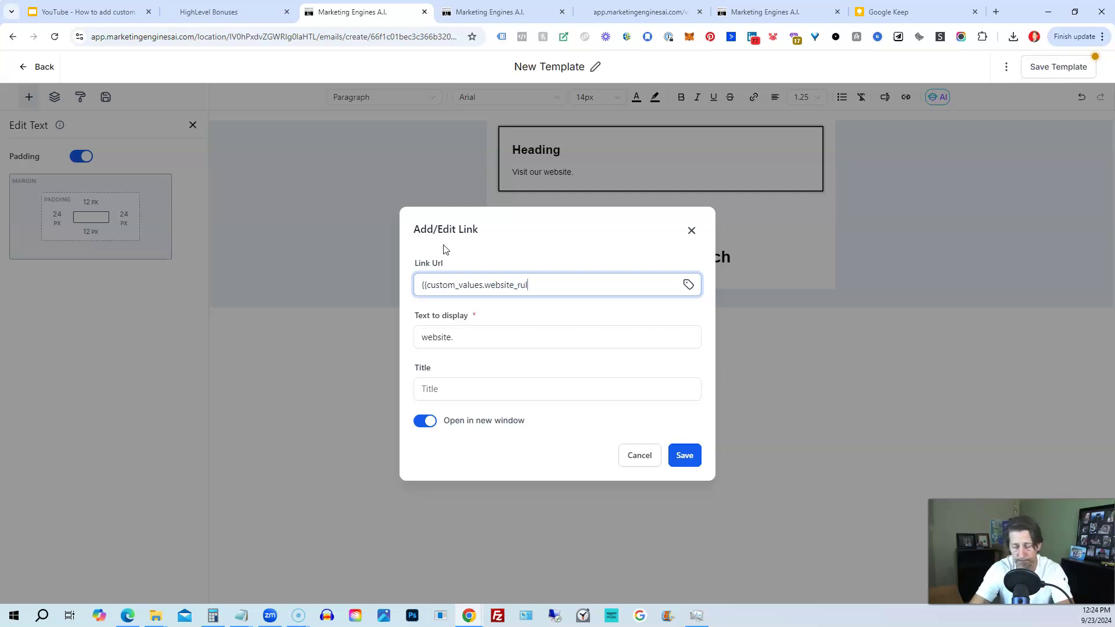
pyautogui.press('BackSpace')
pyautogui.press('BackSpace')
pyautogui.press('BackSpace')
pyautogui.write('url}}')
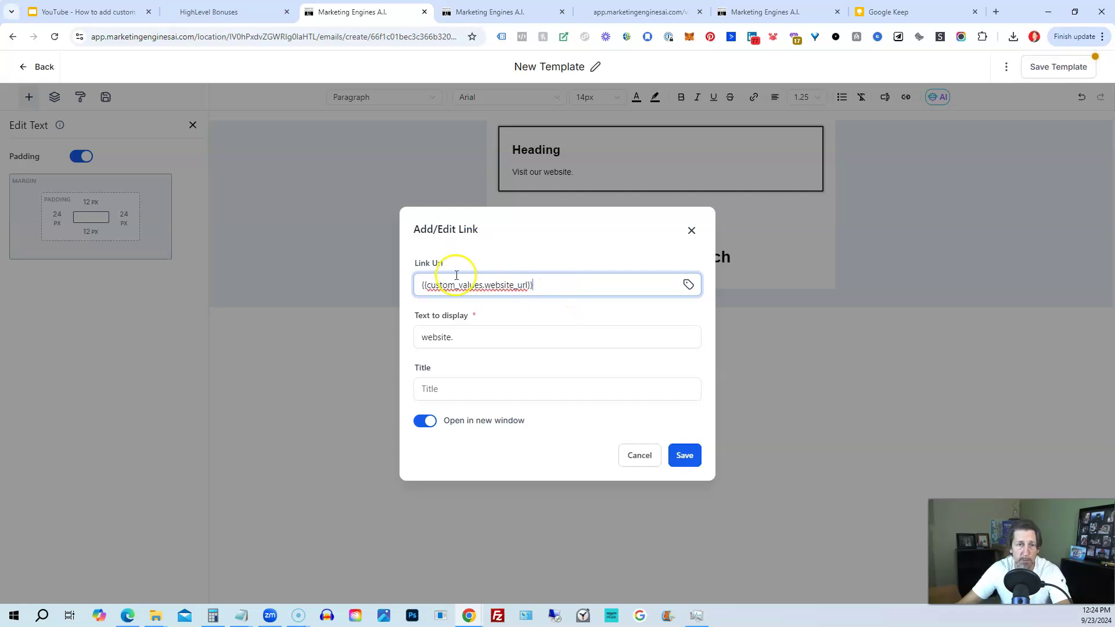
pyautogui.moveTo(535, 284); pyautogui.dragTo(348, 318)
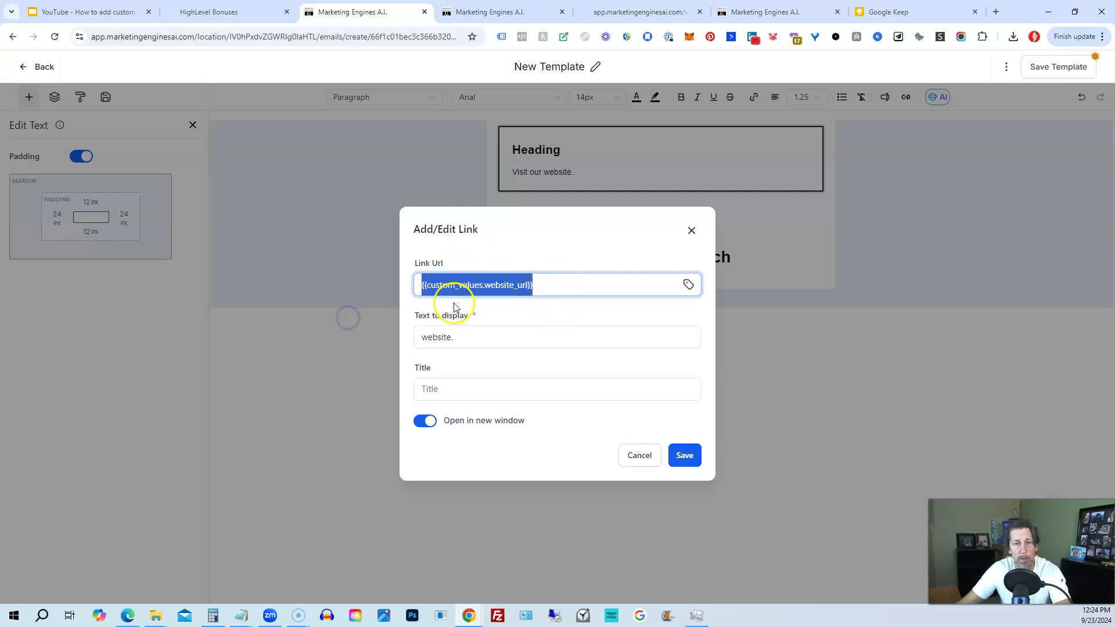
pyautogui.click(684, 457)
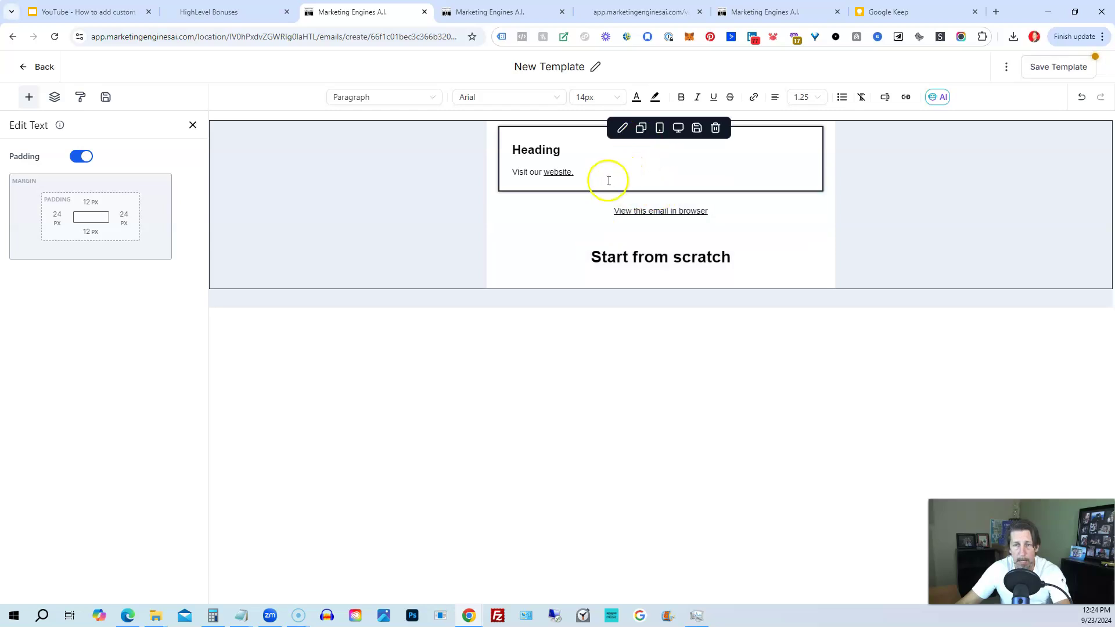
# Add a separate {{custom_values.website_url}} line below 'Visit our website.' and select it.
pyautogui.click(576, 176)
pyautogui.doubleClick(577, 175)
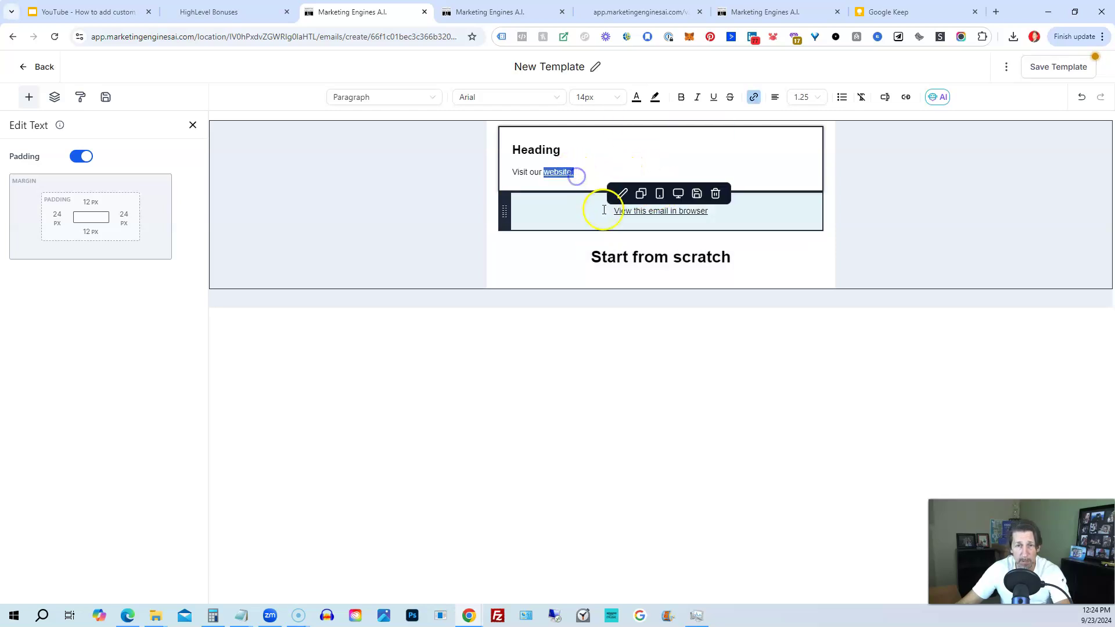
pyautogui.click(587, 174)
pyautogui.press('Return')
pyautogui.press('Return')
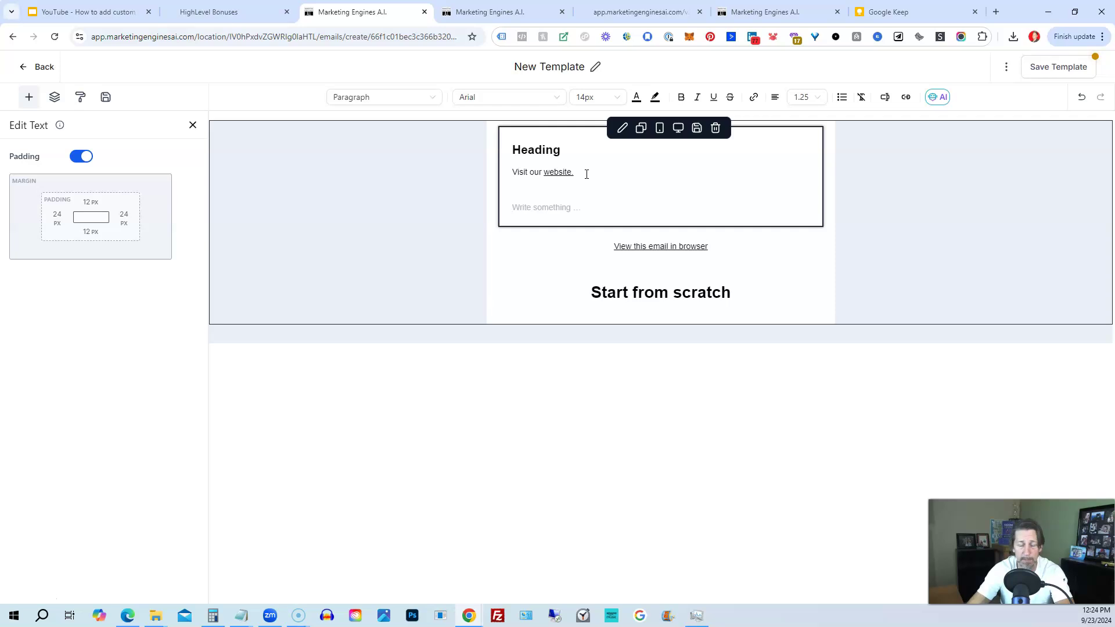
pyautogui.write('{{')
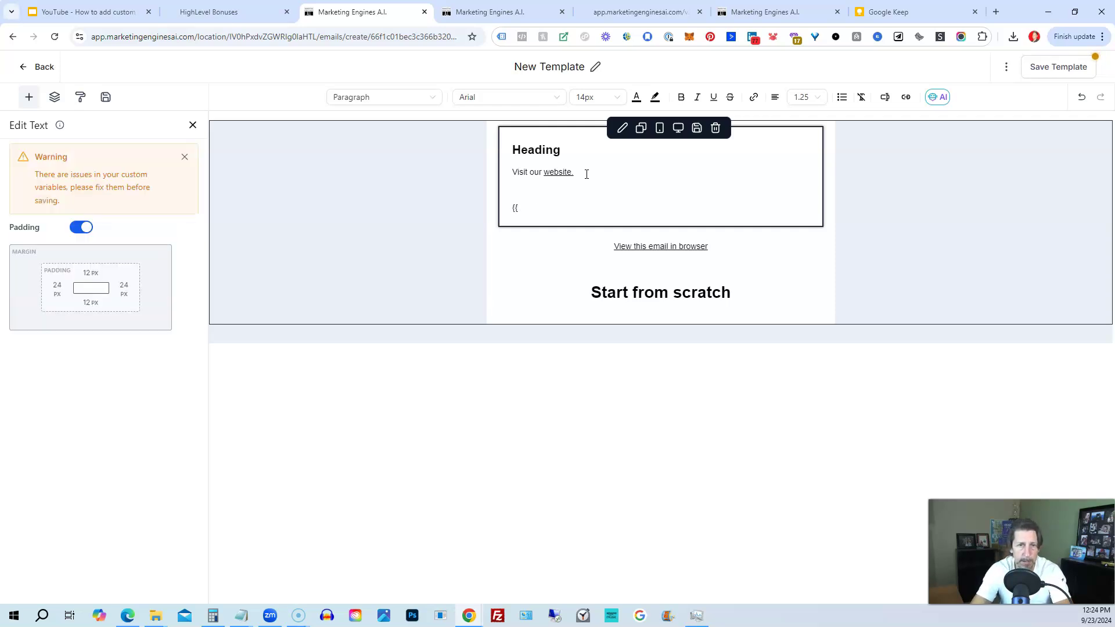
pyautogui.write('custom')
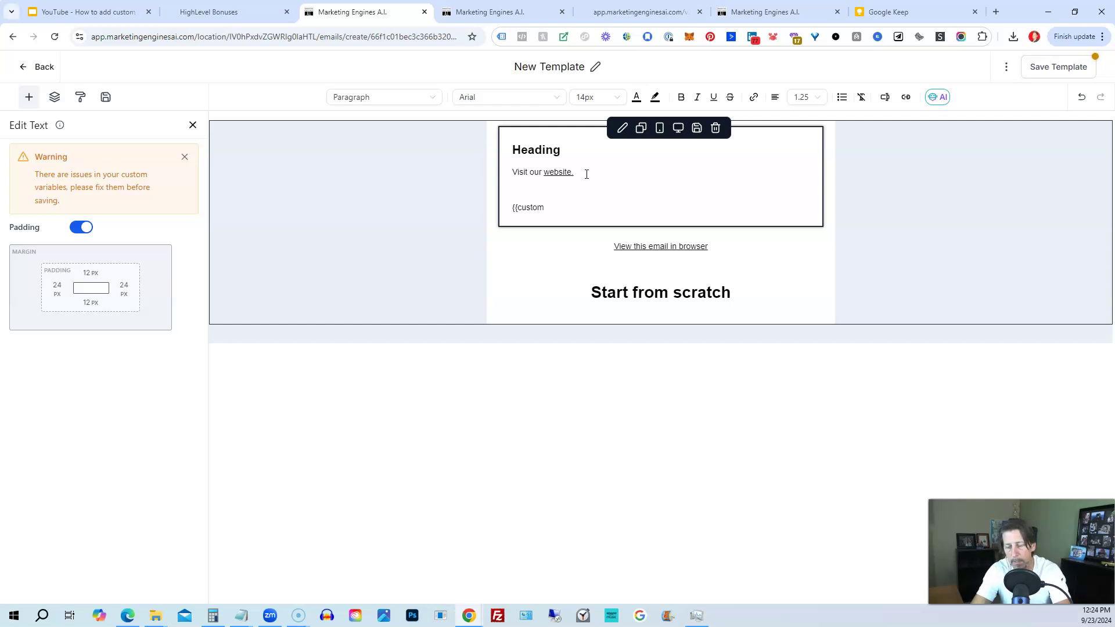
pyautogui.write('_')
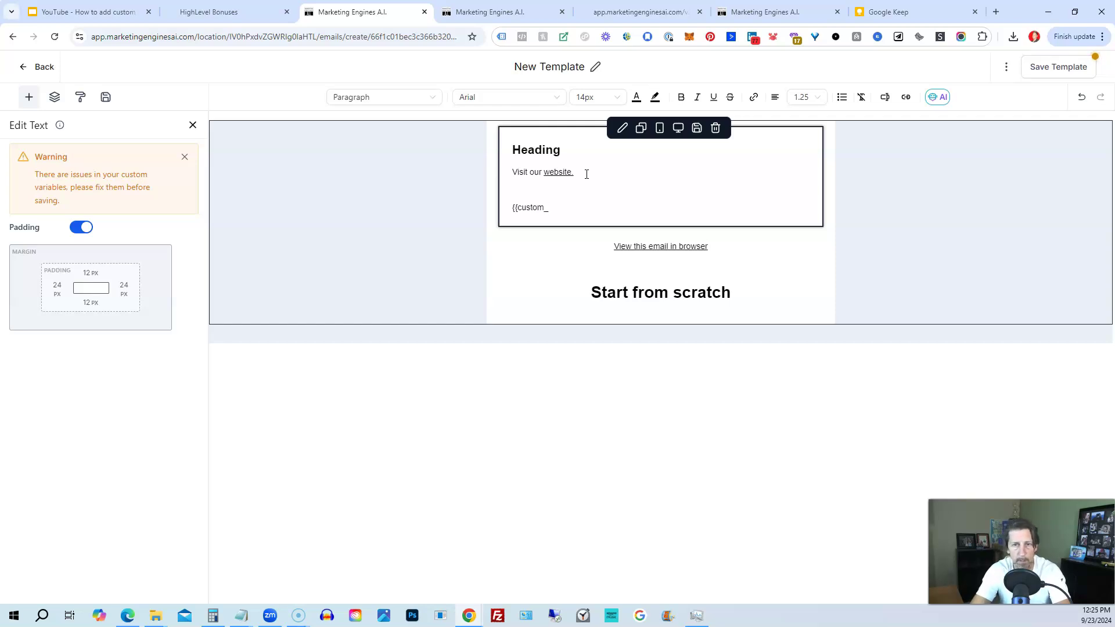
pyautogui.write('values.we')
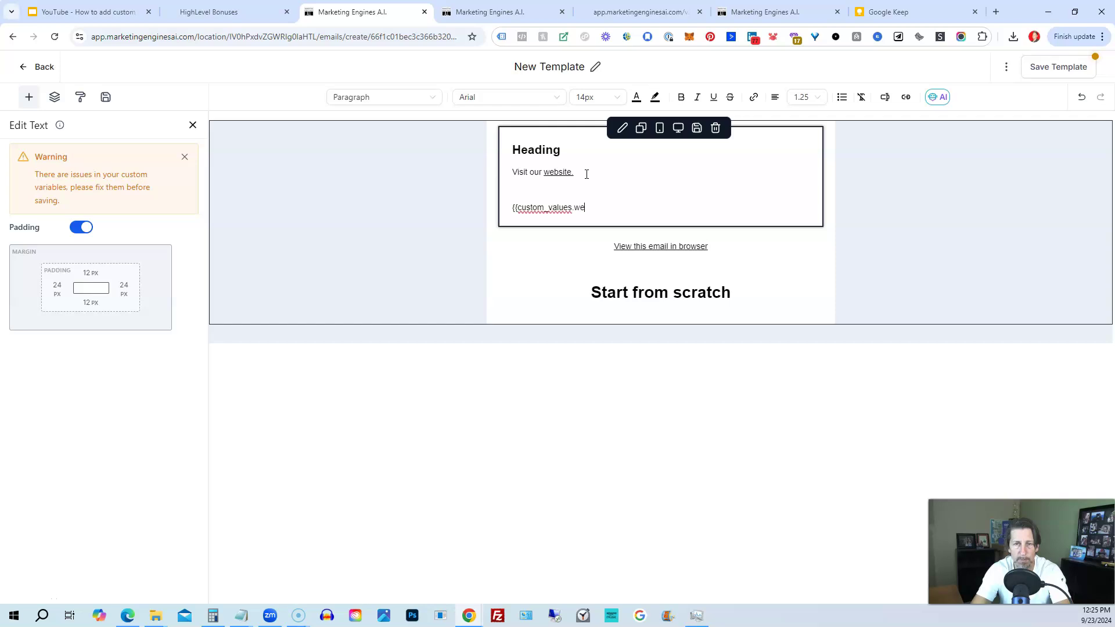
pyautogui.write('bsite_u')
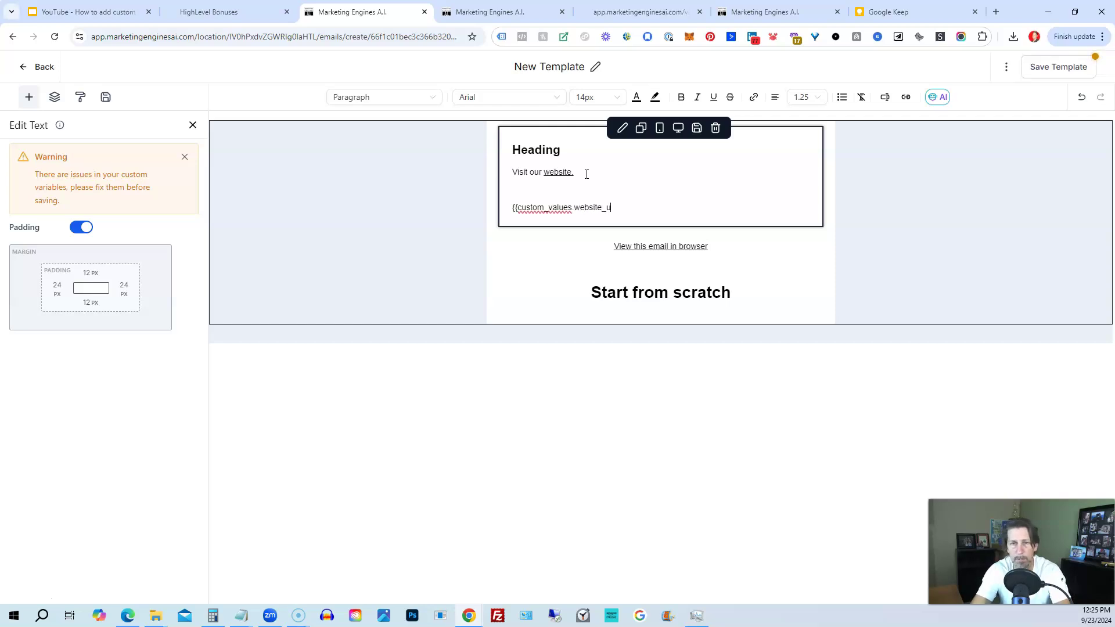
pyautogui.write('rl}}')
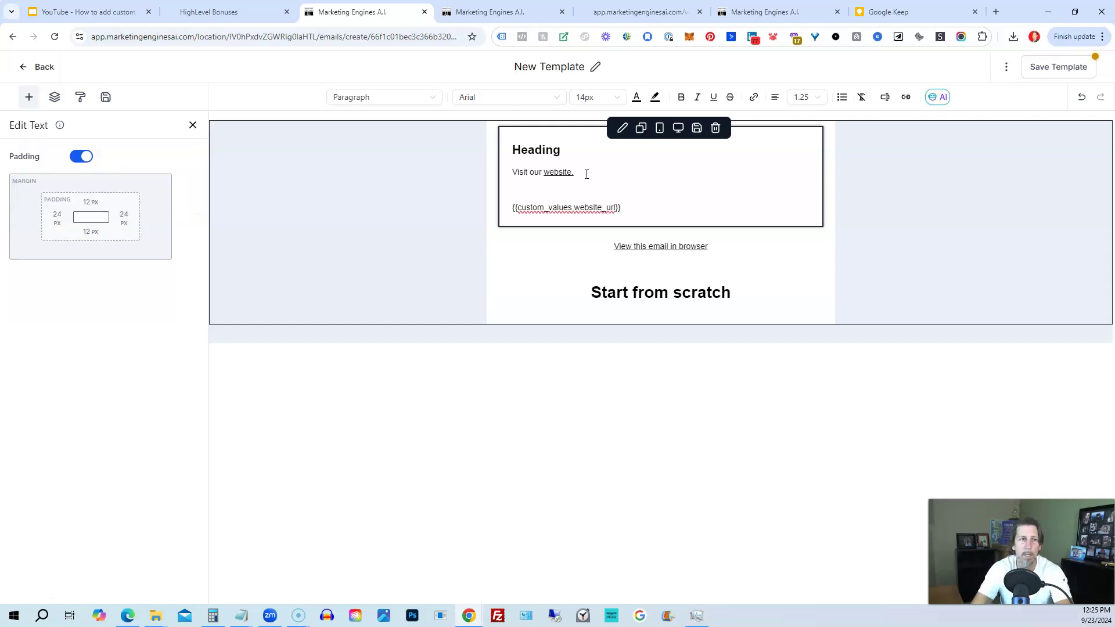
pyautogui.press('Up')
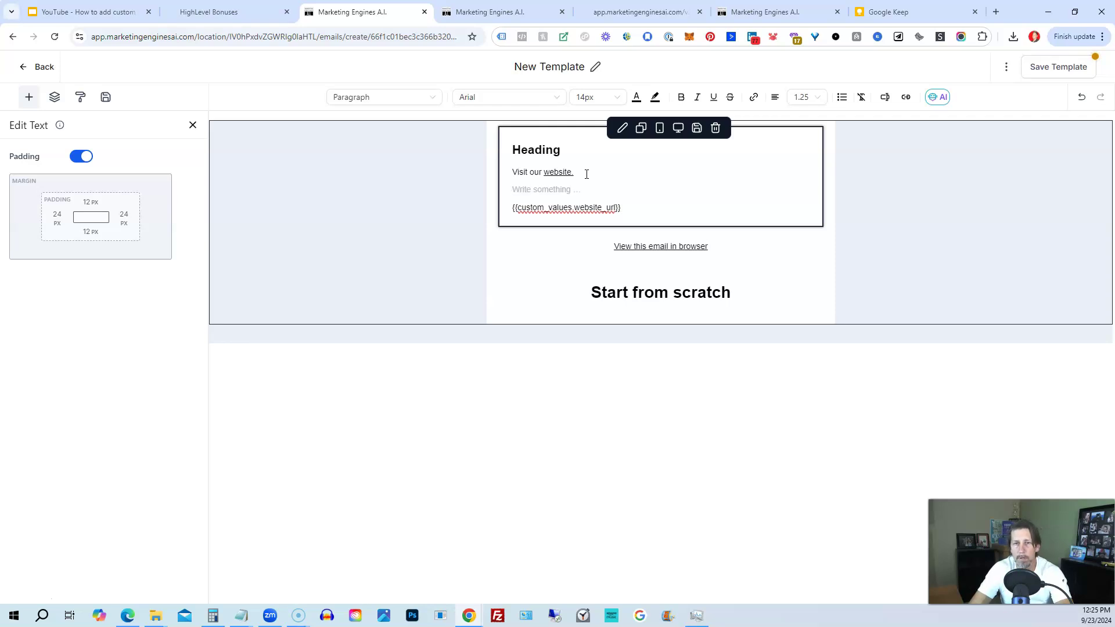
pyautogui.press('Down')
pyautogui.hotkey('shift', 'Left')
pyautogui.hotkey('shift', 'Left')
pyautogui.hotkey('shift', 'Left')
pyautogui.hotkey('shift', 'Left')
pyautogui.hotkey('shift', 'Left')
pyautogui.hotkey('shift', 'Left')
pyautogui.hotkey('shift', 'Left')
pyautogui.hotkey('shift', 'Left')
pyautogui.hotkey('shift', 'Left')
pyautogui.hotkey('shift', 'Left')
pyautogui.hotkey('shift', 'Left')
pyautogui.hotkey('shift', 'Left')
pyautogui.hotkey('shift', 'Left')
pyautogui.hotkey('shift', 'Left')
pyautogui.hotkey('shift', 'Left')
pyautogui.hotkey('shift', 'Left')
pyautogui.hotkey('shift', 'Left')
pyautogui.hotkey('shift', 'Left')
pyautogui.hotkey('shift', 'Left')
pyautogui.hotkey('shift', 'Left')
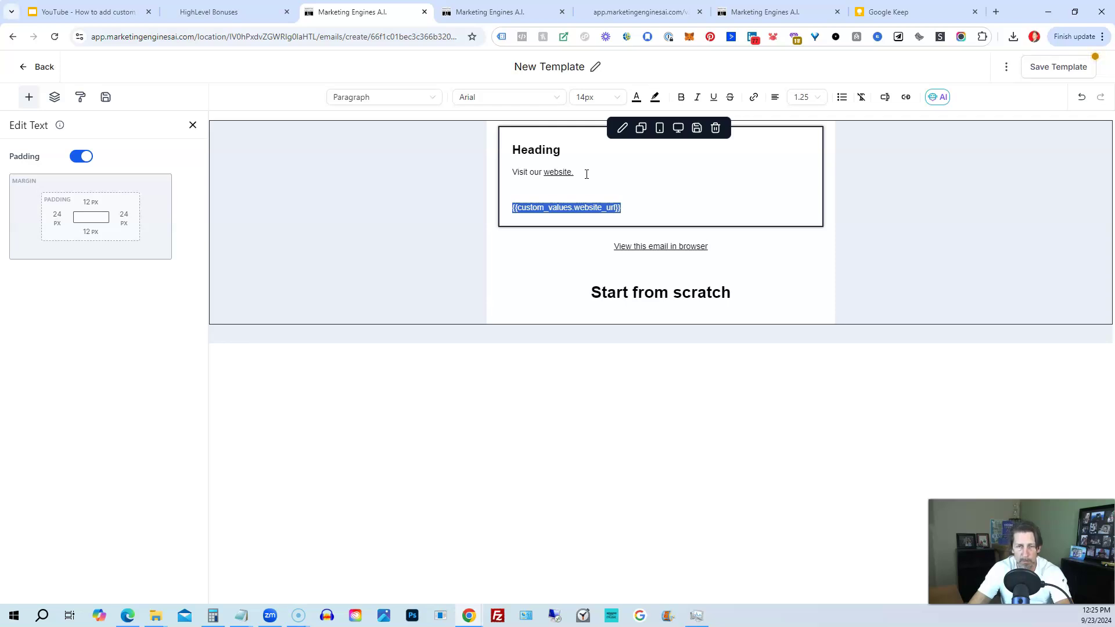
pyautogui.click(768, 185)
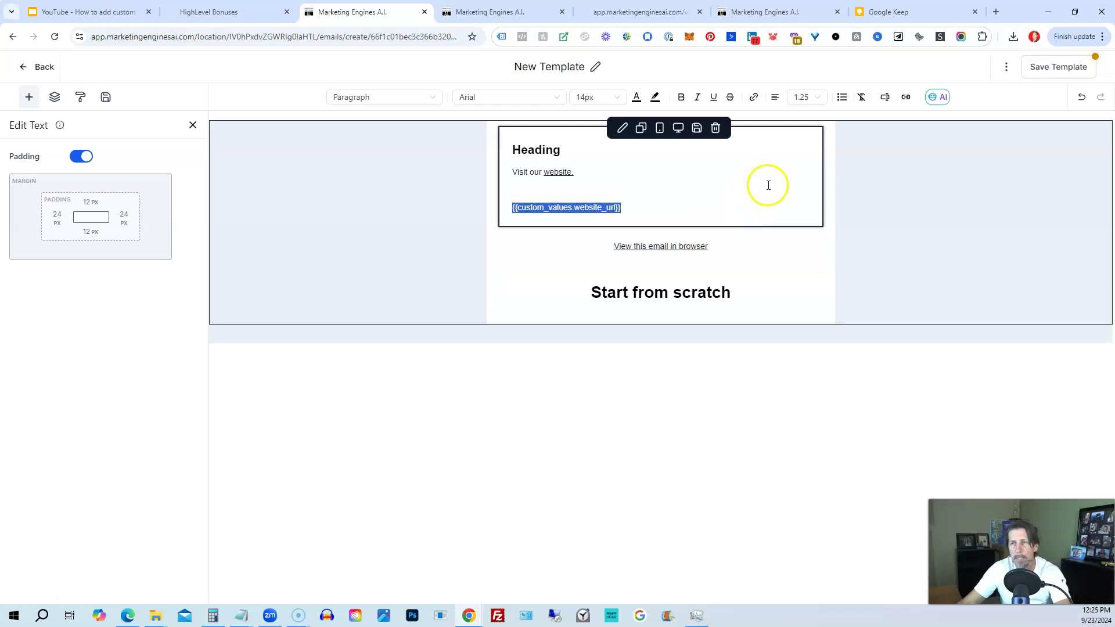
# Save the email template.
pyautogui.click(1042, 73)
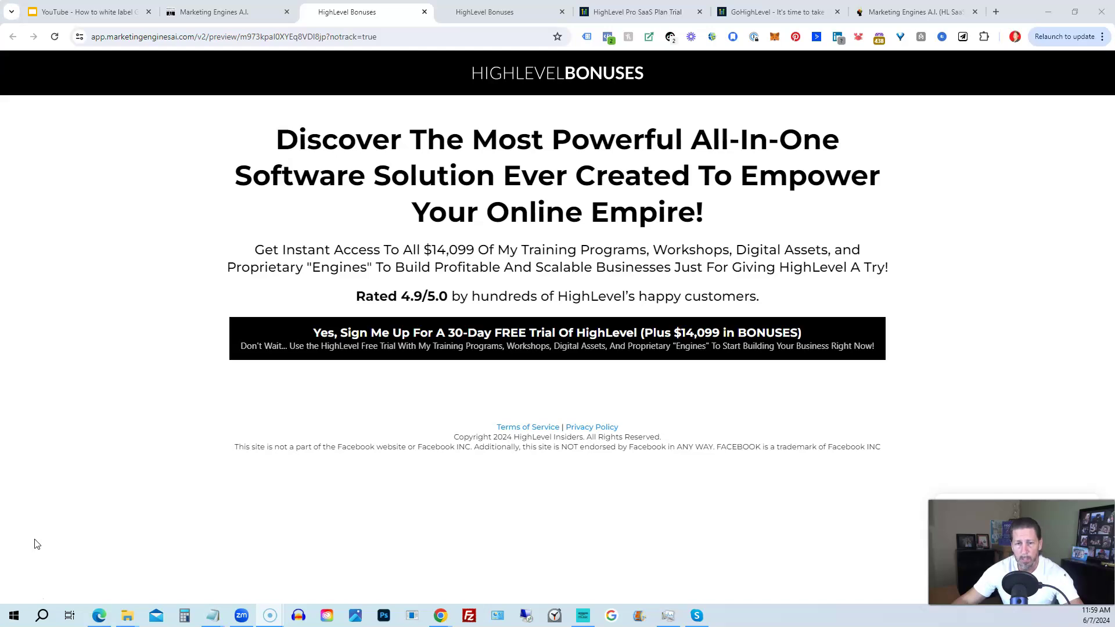
# Open the 'Yes, Sign Me Up' free-trial form, then switch to the other HighLevel Bonuses page.
pyautogui.click(417, 351)
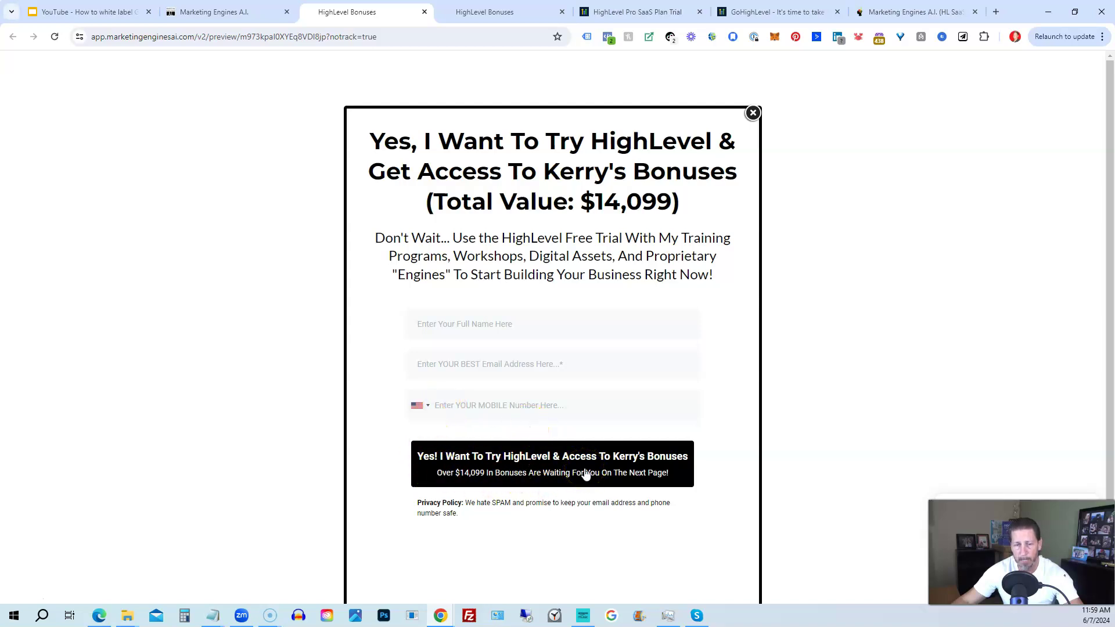
pyautogui.click(498, 11)
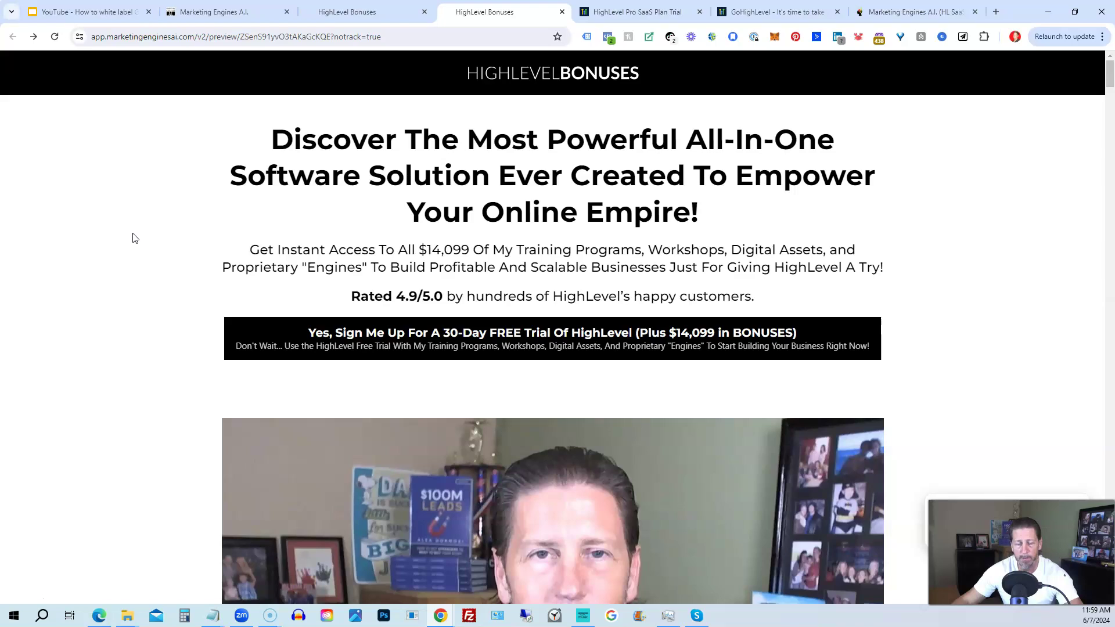
# Scroll the bonus page down to the Training Programs masterclass cards valued $299.99 each.
pyautogui.scroll(-5, 133, 238)
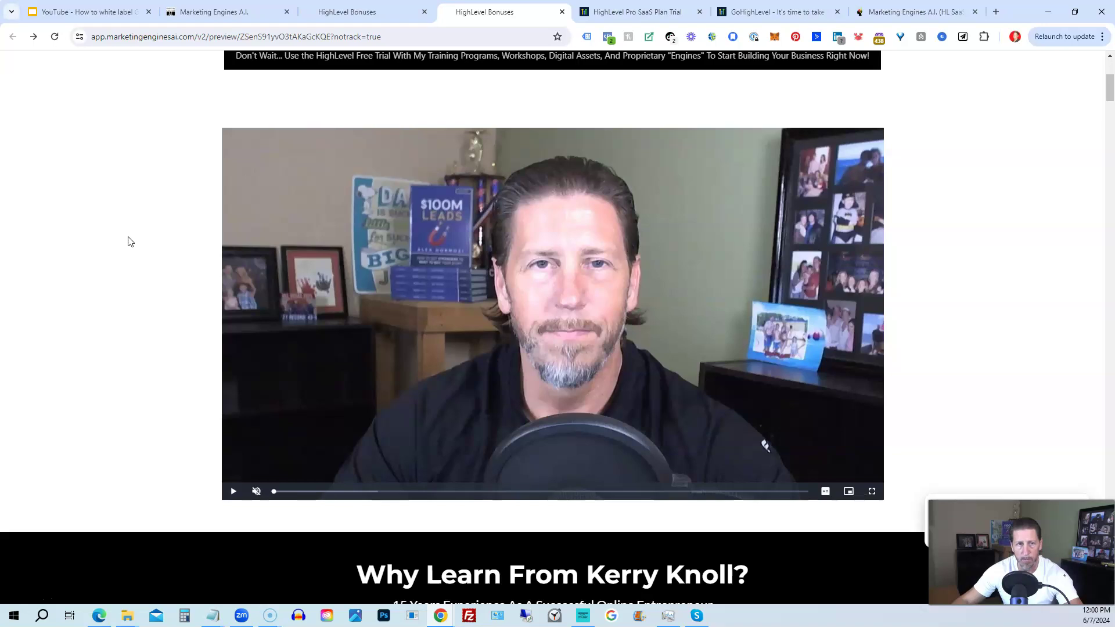
pyautogui.scroll(-5, 124, 244)
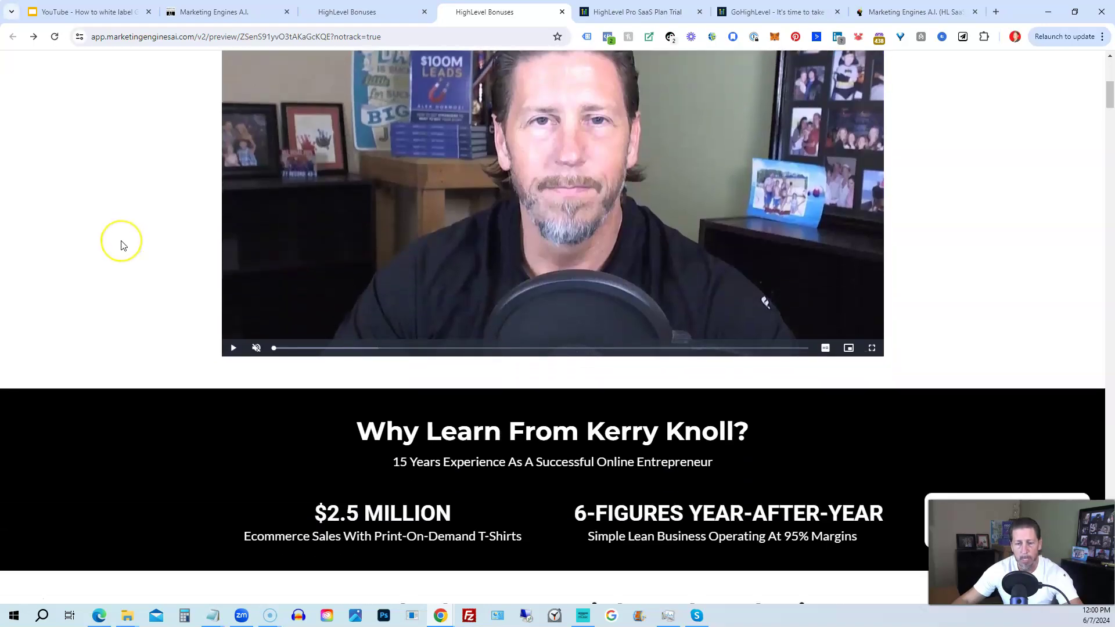
pyautogui.scroll(-4, 121, 241)
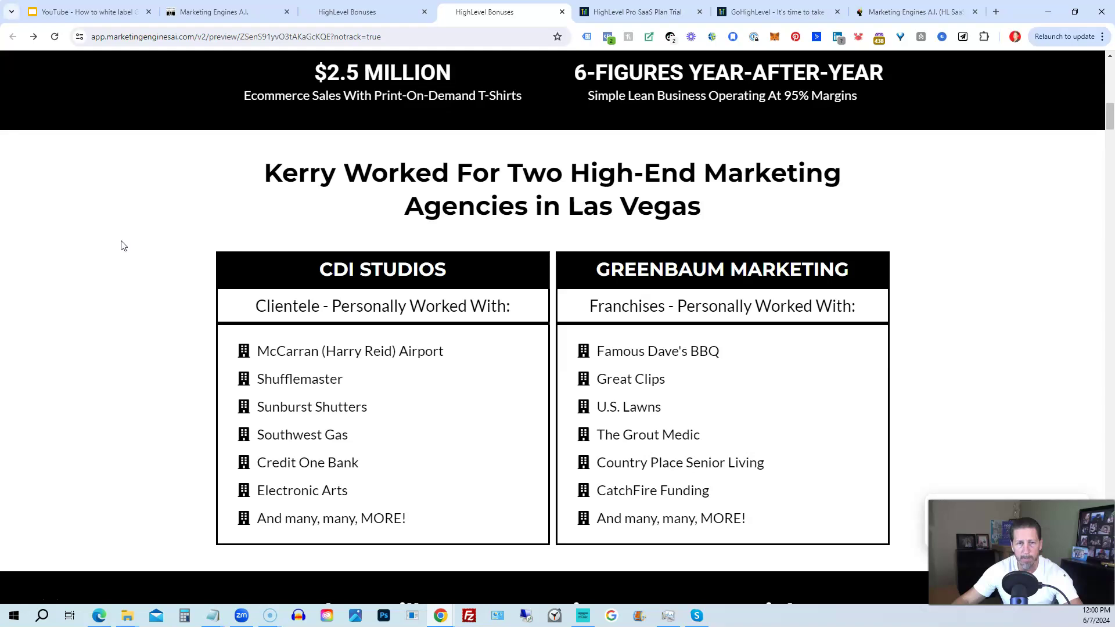
pyautogui.scroll(-4, 119, 247)
pyautogui.scroll(-6, 118, 246)
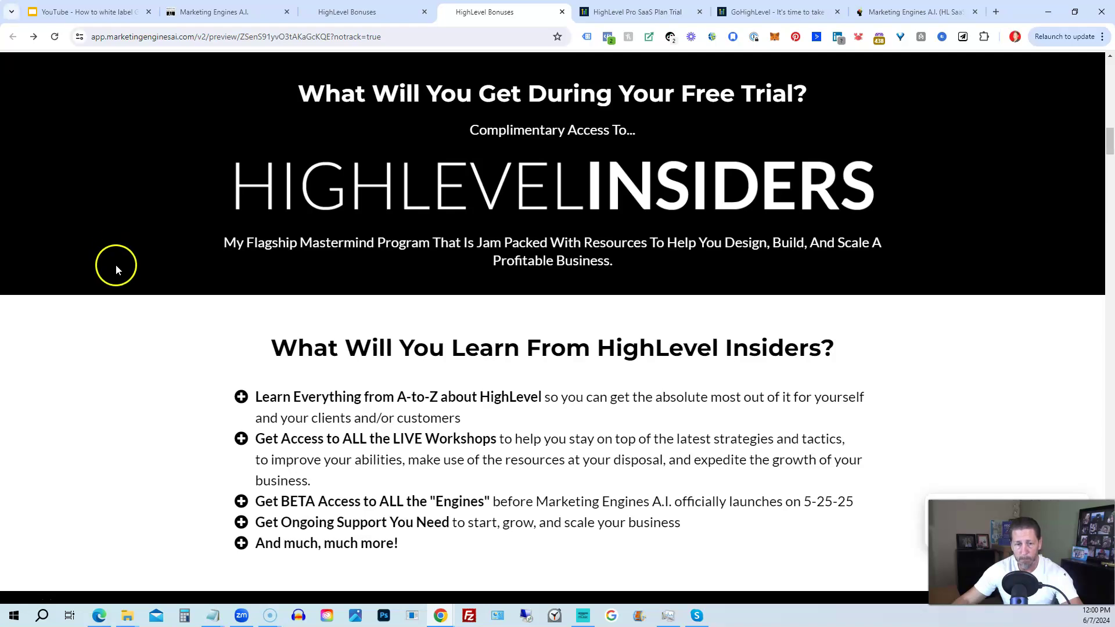
pyautogui.scroll(-2, 125, 284)
pyautogui.scroll(-7, 125, 288)
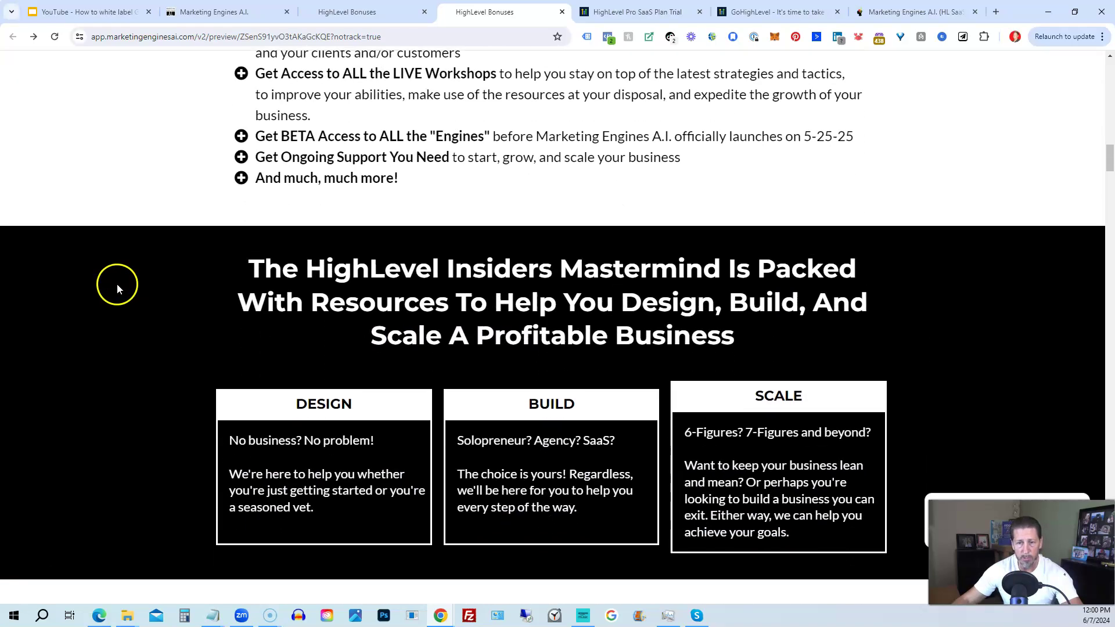
pyautogui.scroll(-4, 115, 284)
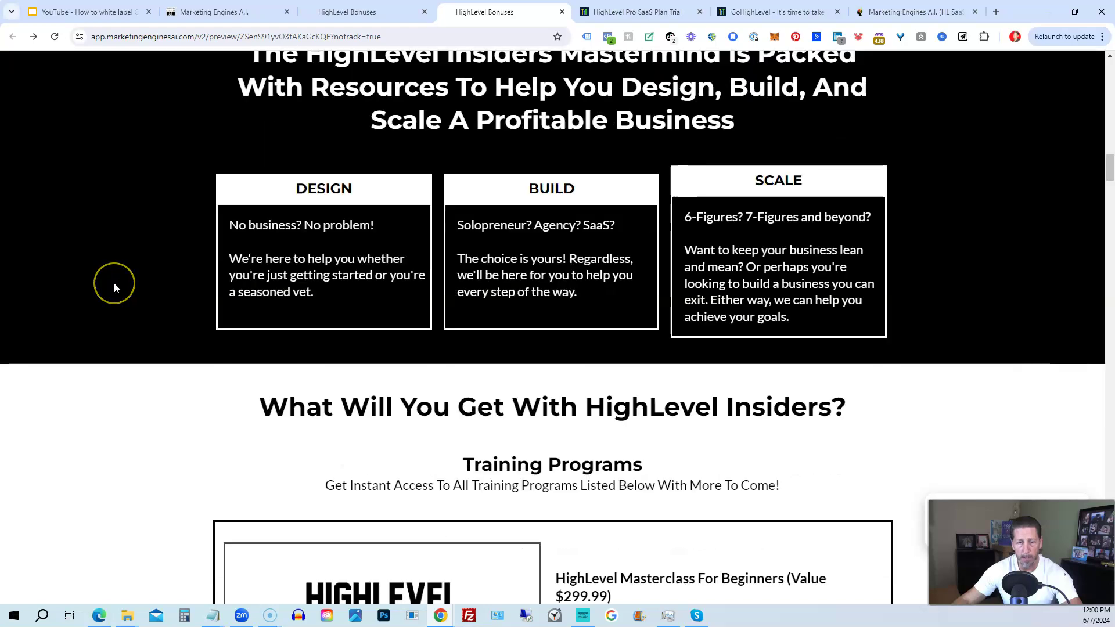
pyautogui.scroll(-4, 116, 288)
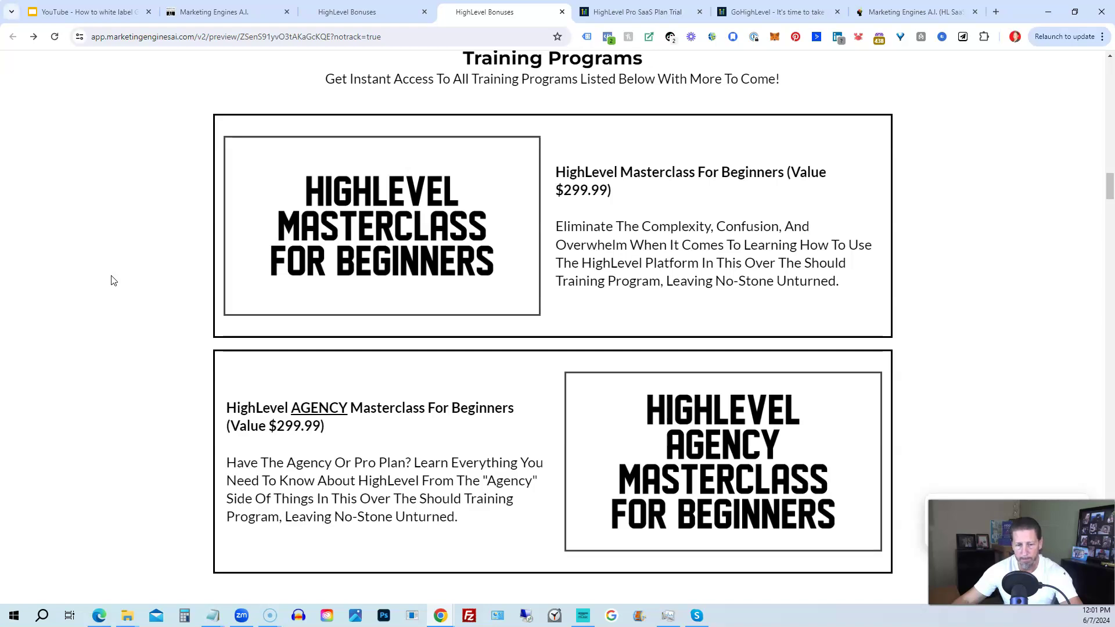
# Scroll down to the Marketing Engines A.I. BETA Access section with the A.I. Appointment Booking Engine.
pyautogui.scroll(-9, 114, 281)
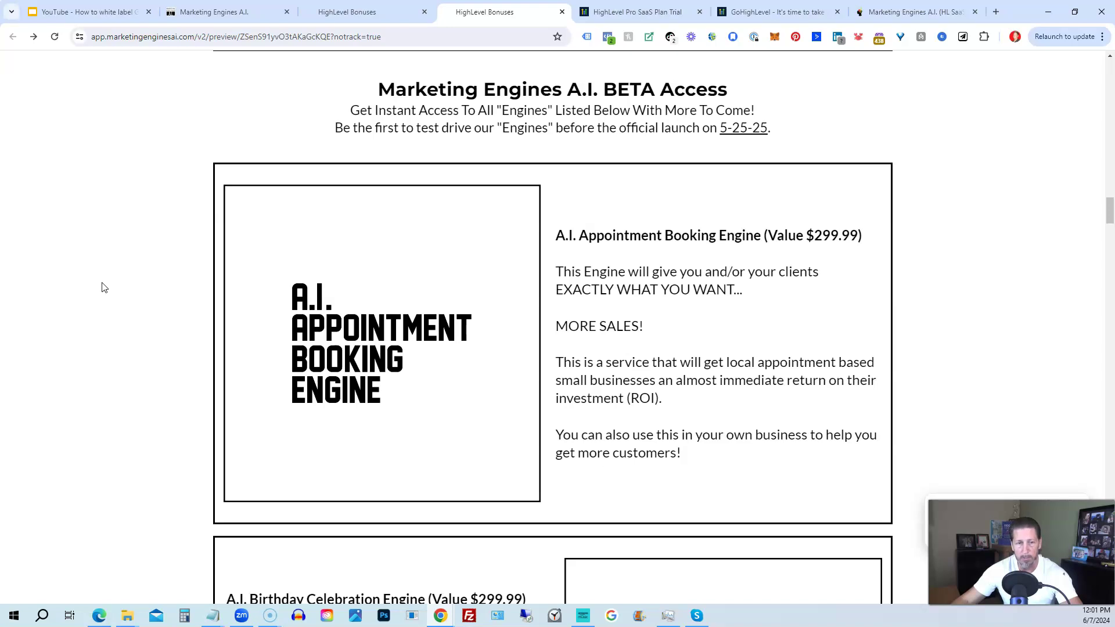
# Scroll past the Birthday, Sales Funnel, Lead Alert and Reputation Review engines to the $299.99 Customer Referral Engine.
pyautogui.scroll(-8, 103, 287)
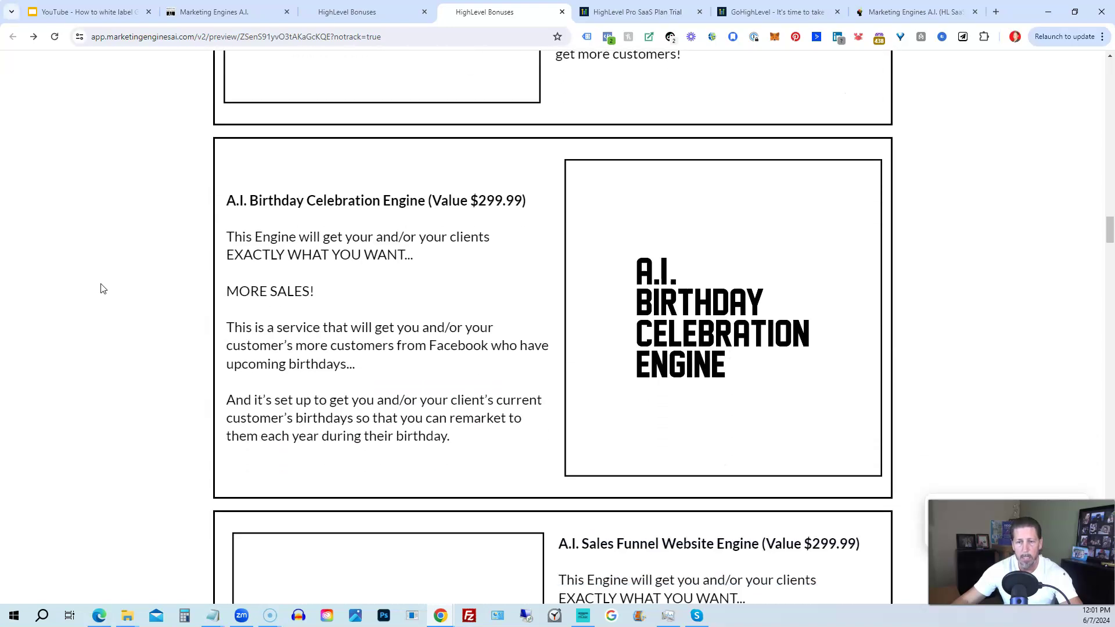
pyautogui.scroll(-7, 104, 288)
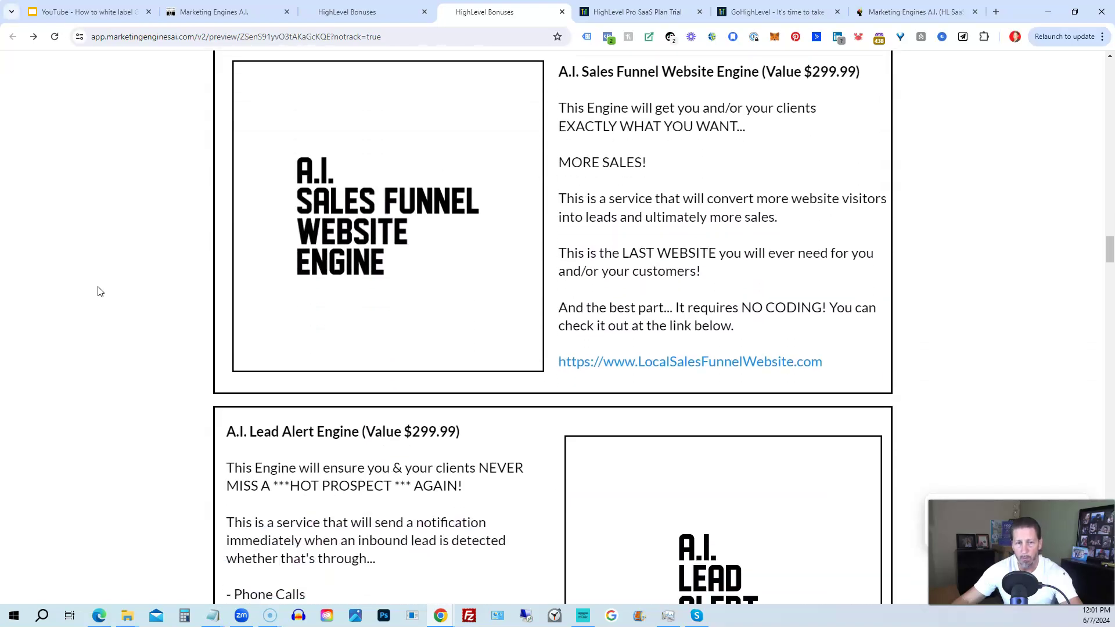
pyautogui.scroll(-5, 100, 292)
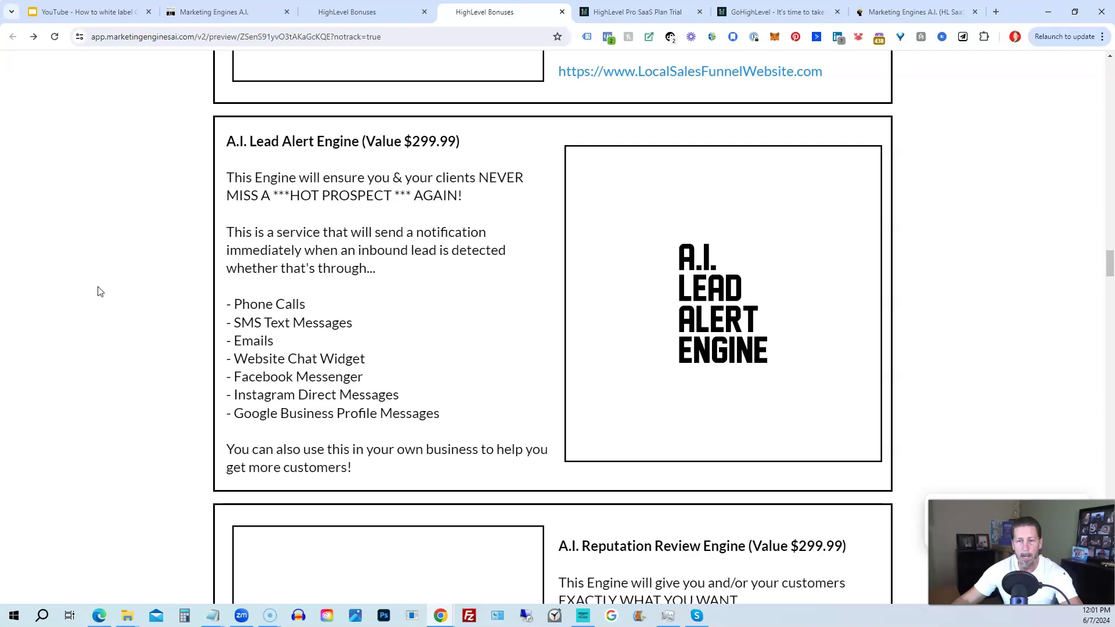
pyautogui.scroll(-6, 100, 292)
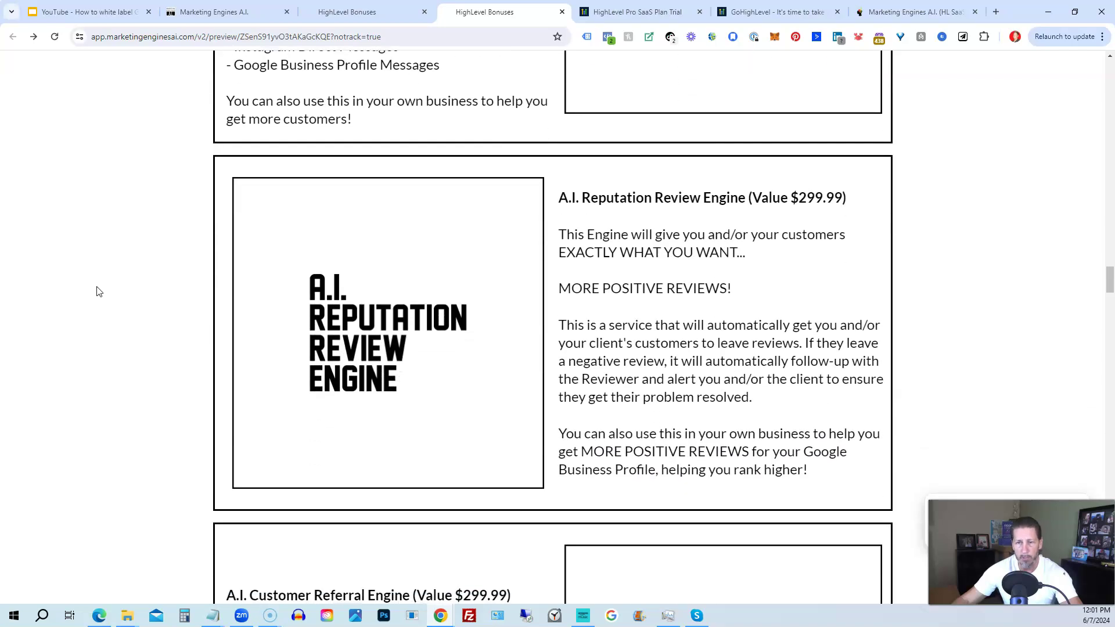
pyautogui.scroll(-6, 99, 292)
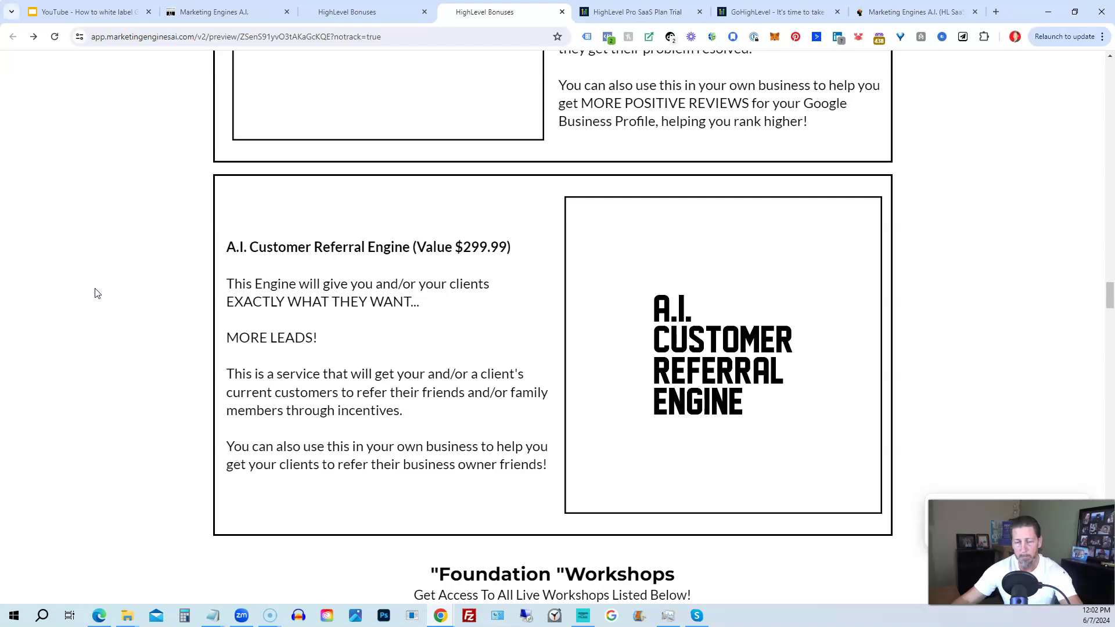
pyautogui.scroll(-3, 97, 293)
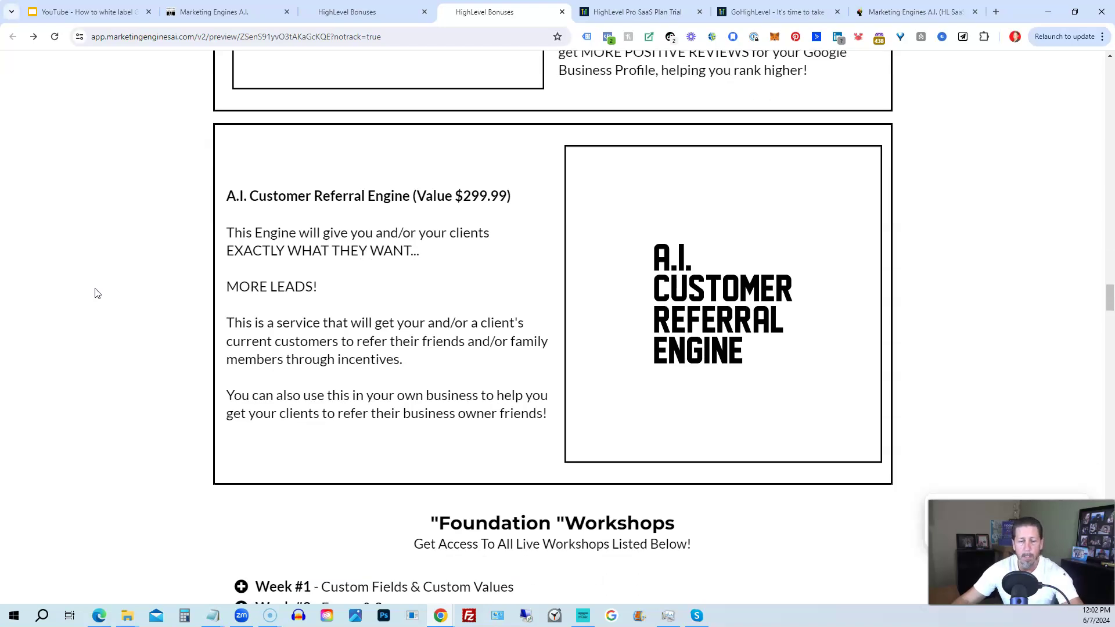
# Scroll to the Foundation Workshops Week #1–#14 list and the Marketing Engine Workshops heading.
pyautogui.scroll(-5, 97, 293)
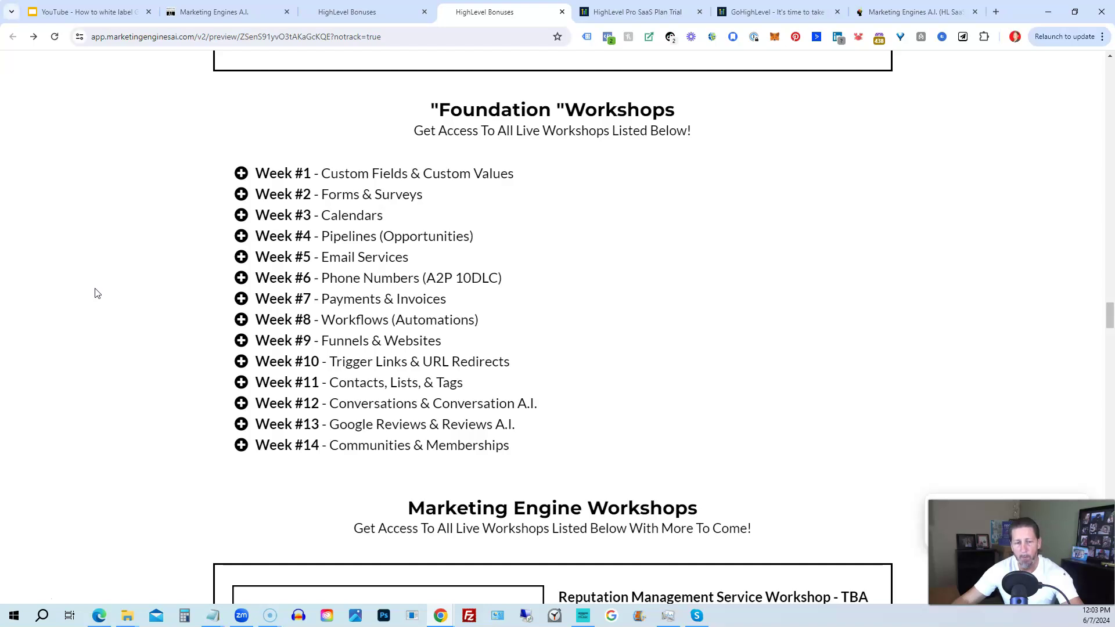
# Scroll down through the workshop cards and the Get Started steps.
pyautogui.scroll(-7, 97, 293)
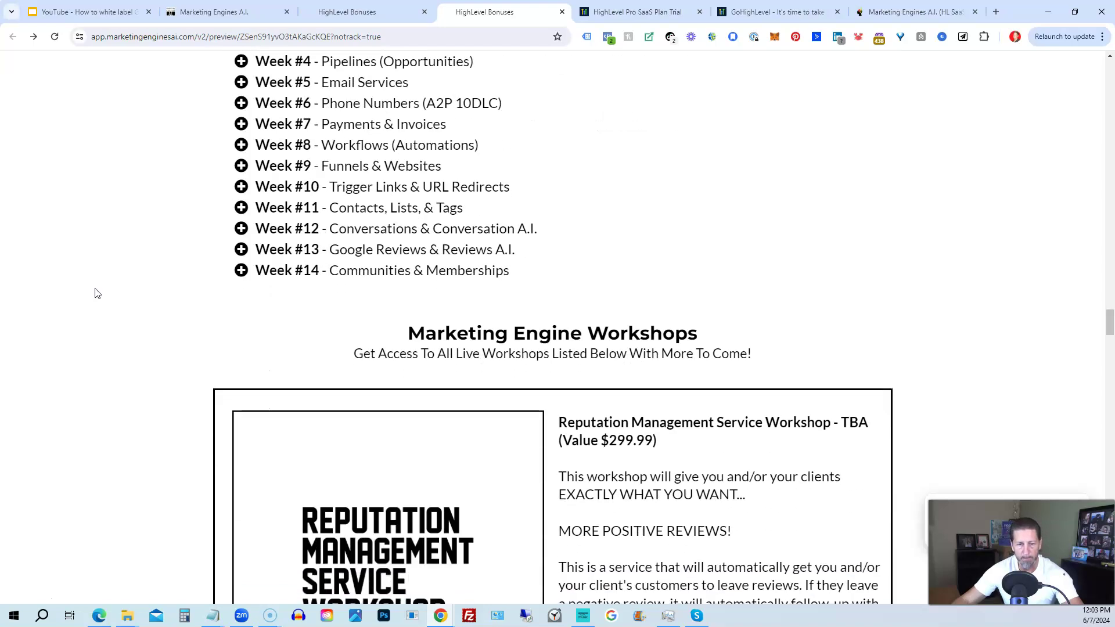
pyautogui.scroll(-1, 97, 294)
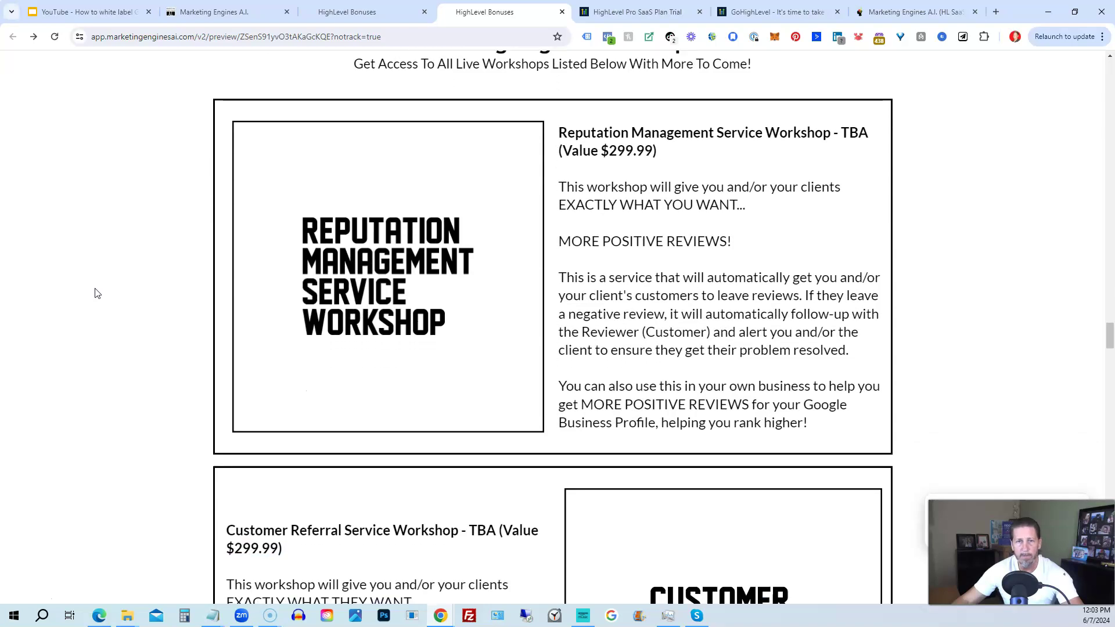
pyautogui.scroll(1, 97, 294)
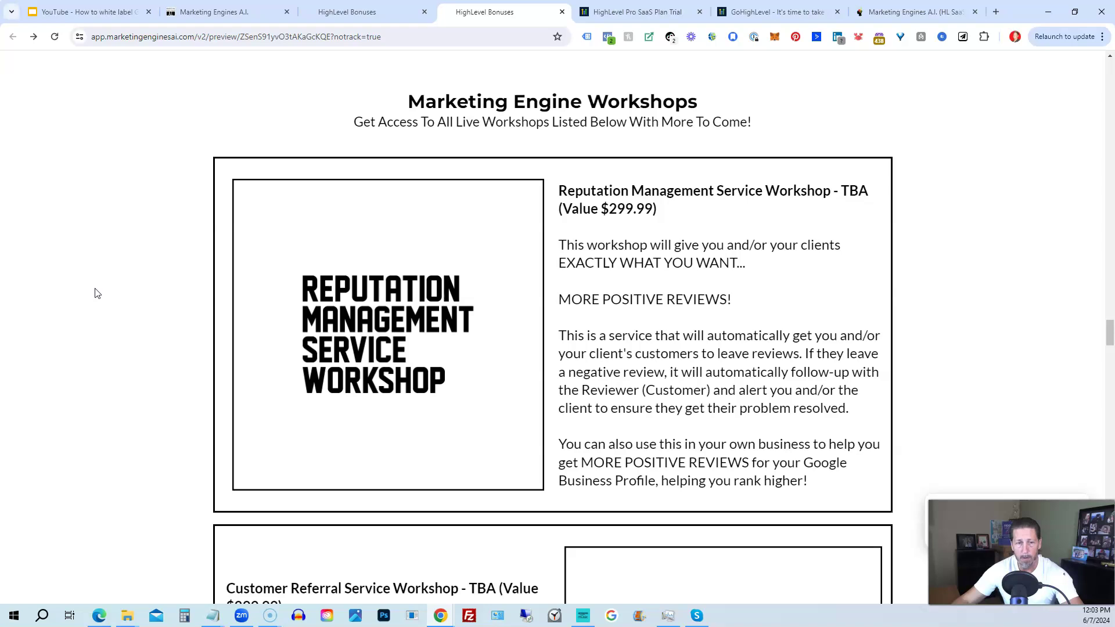
pyautogui.scroll(-5, 97, 293)
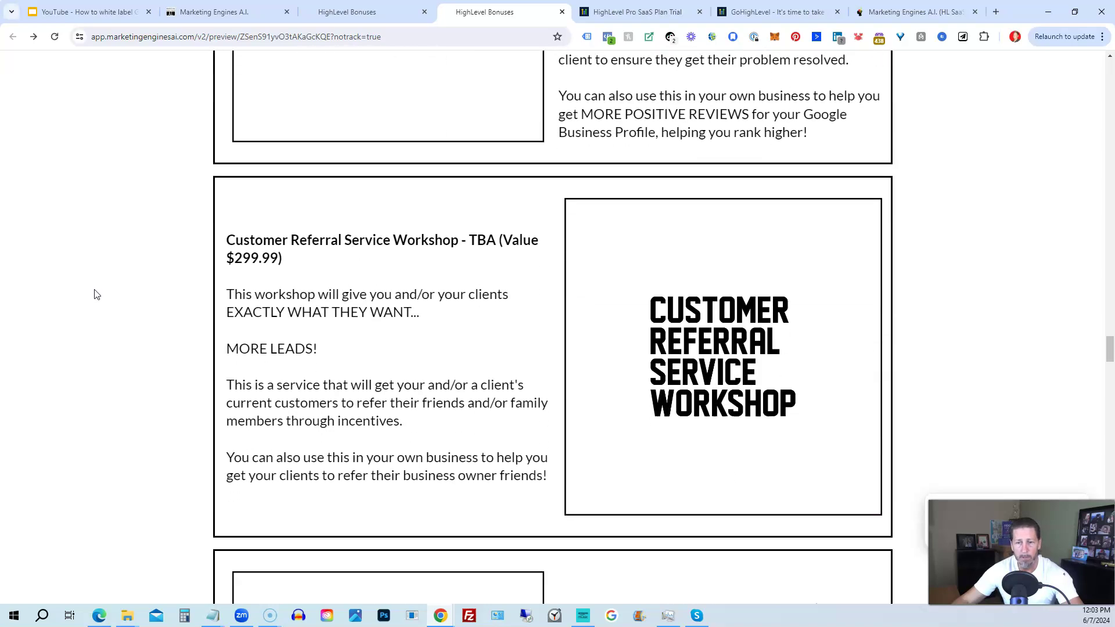
pyautogui.scroll(-5, 96, 295)
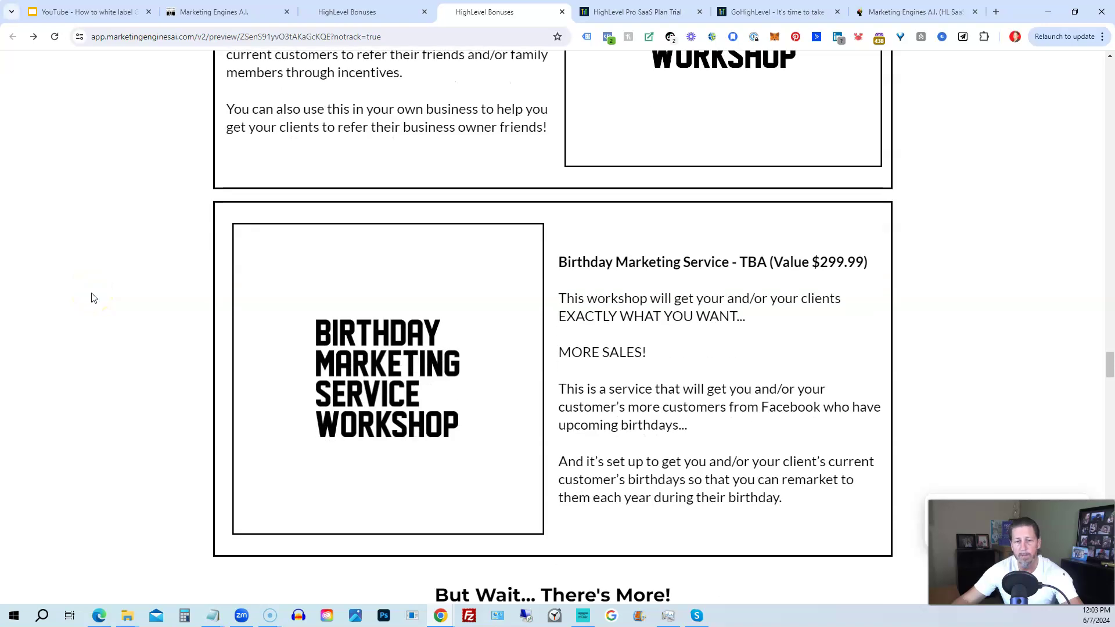
pyautogui.scroll(-5, 93, 298)
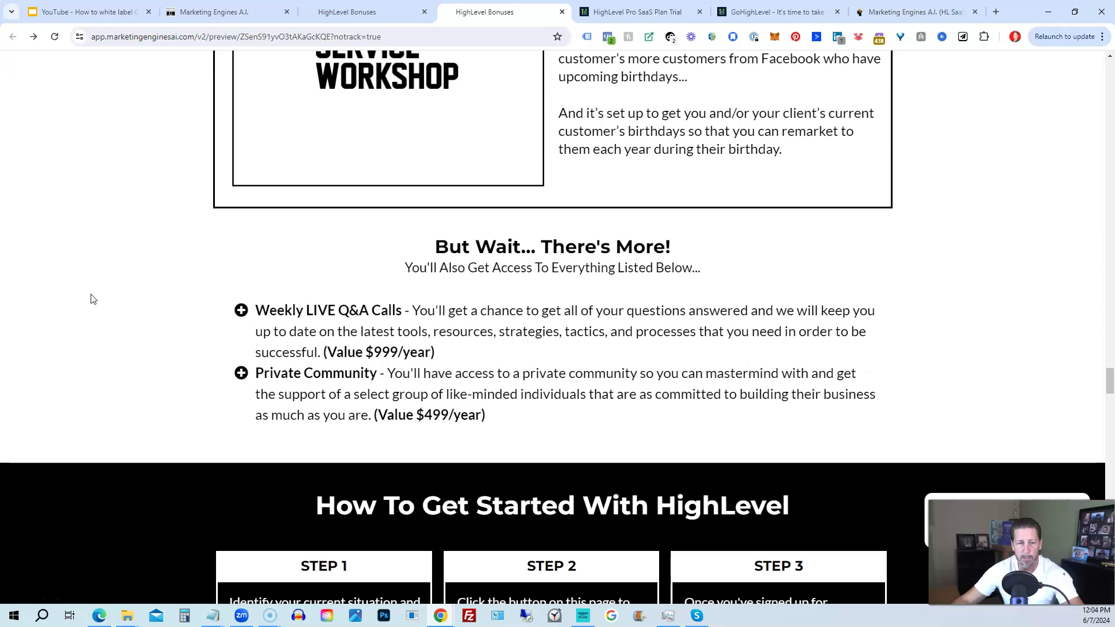
# Scroll past the Cancel At Anytime screenshots to the $14,099 Total Bonus Value and testimonial.
pyautogui.scroll(-10, 93, 299)
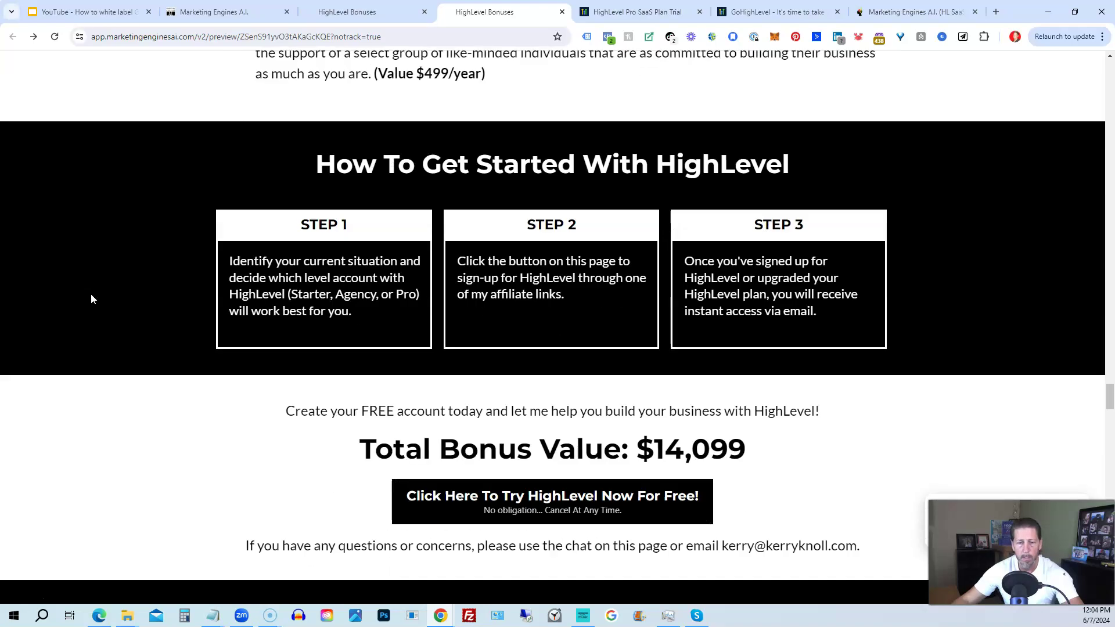
pyautogui.scroll(-10, 93, 299)
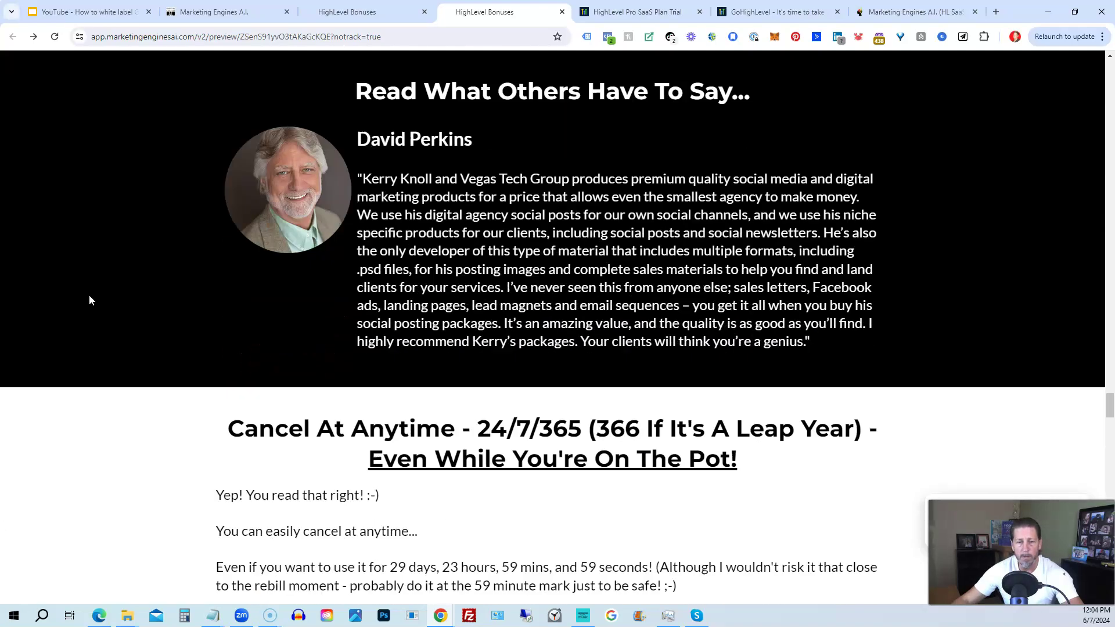
pyautogui.scroll(-1, 90, 300)
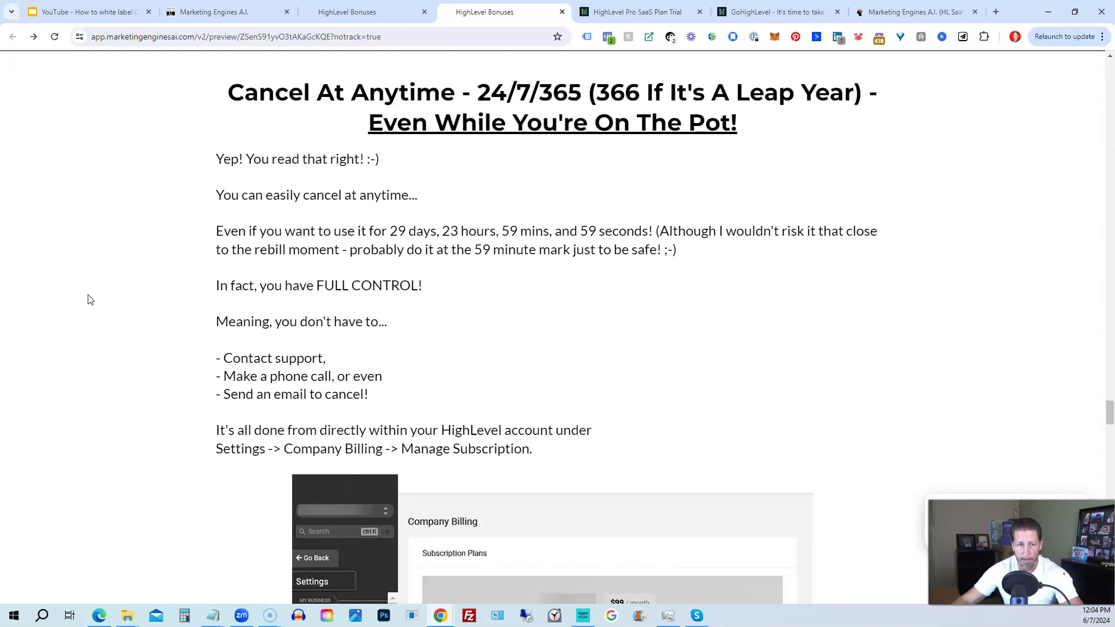
pyautogui.scroll(-9, 88, 299)
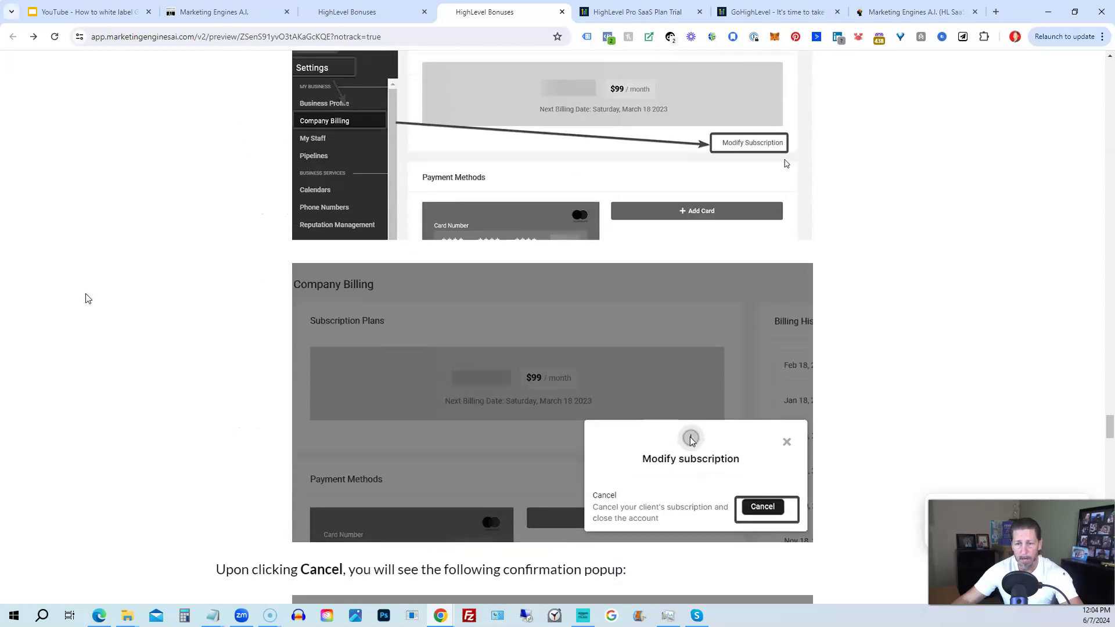
pyautogui.scroll(-6, 88, 299)
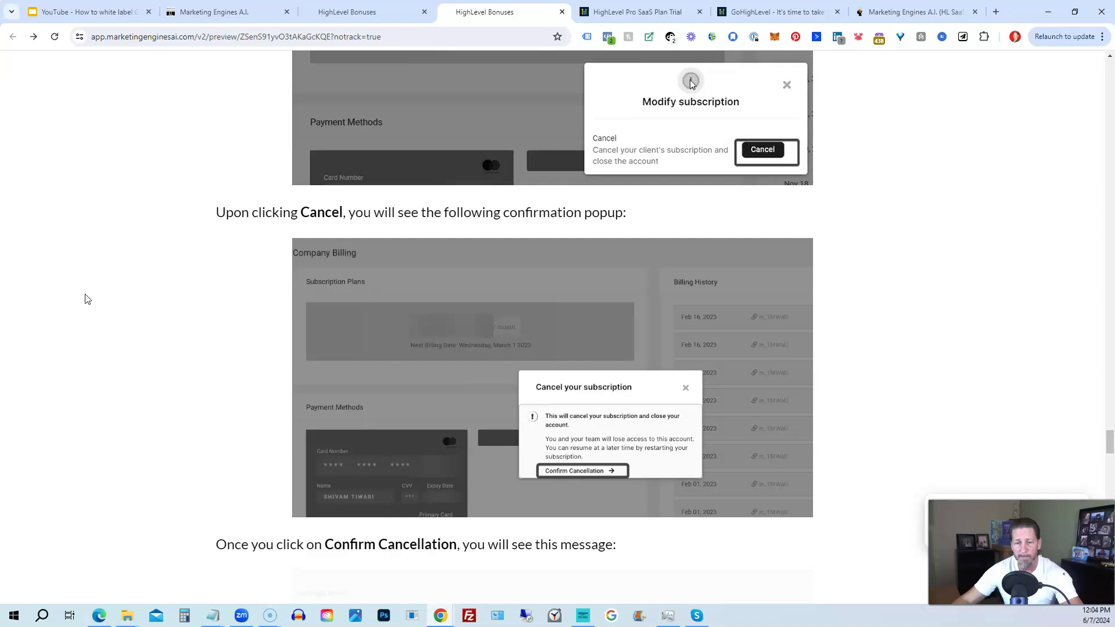
pyautogui.scroll(-6, 87, 299)
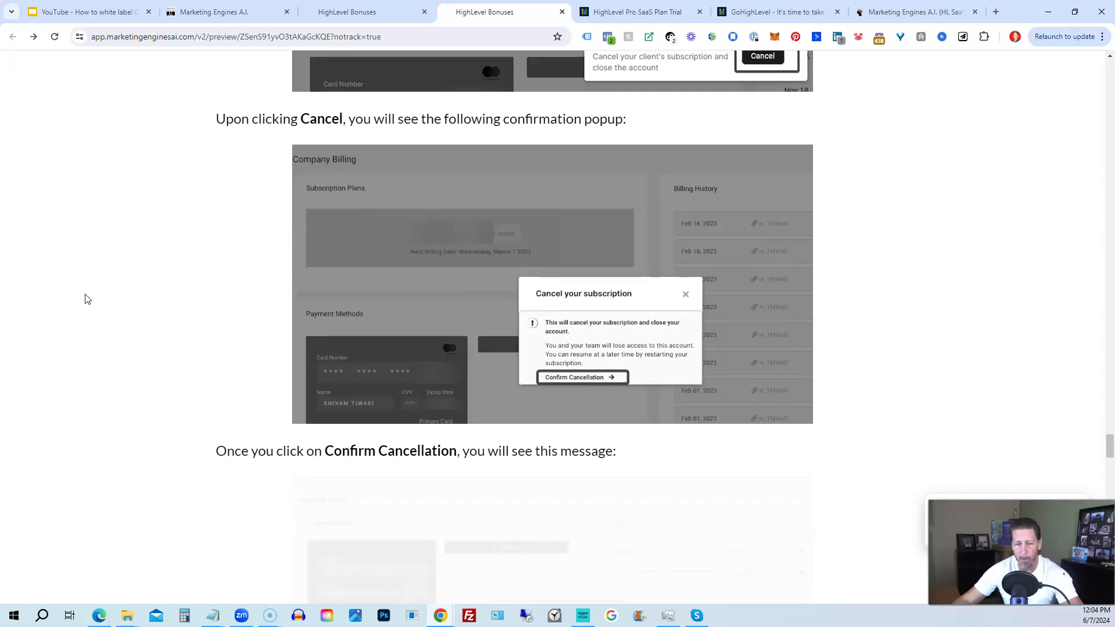
pyautogui.scroll(-9, 88, 299)
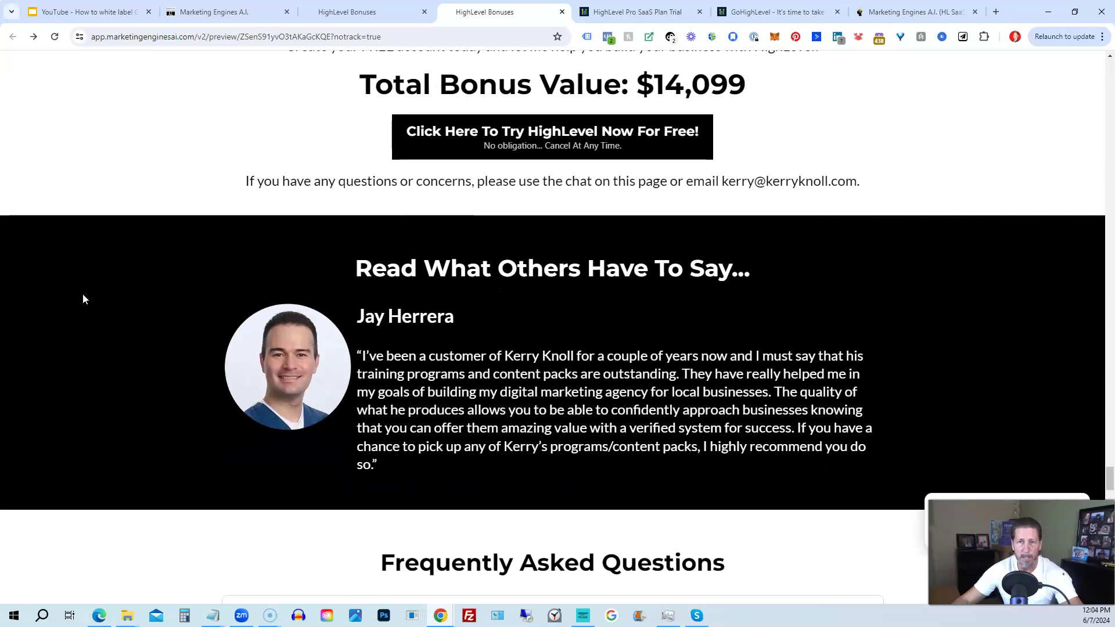
# Scroll past the FAQ and testimonial to the repeated $14,099 total and Important Disclosure section.
pyautogui.scroll(-3, 83, 299)
pyautogui.scroll(-5, 83, 299)
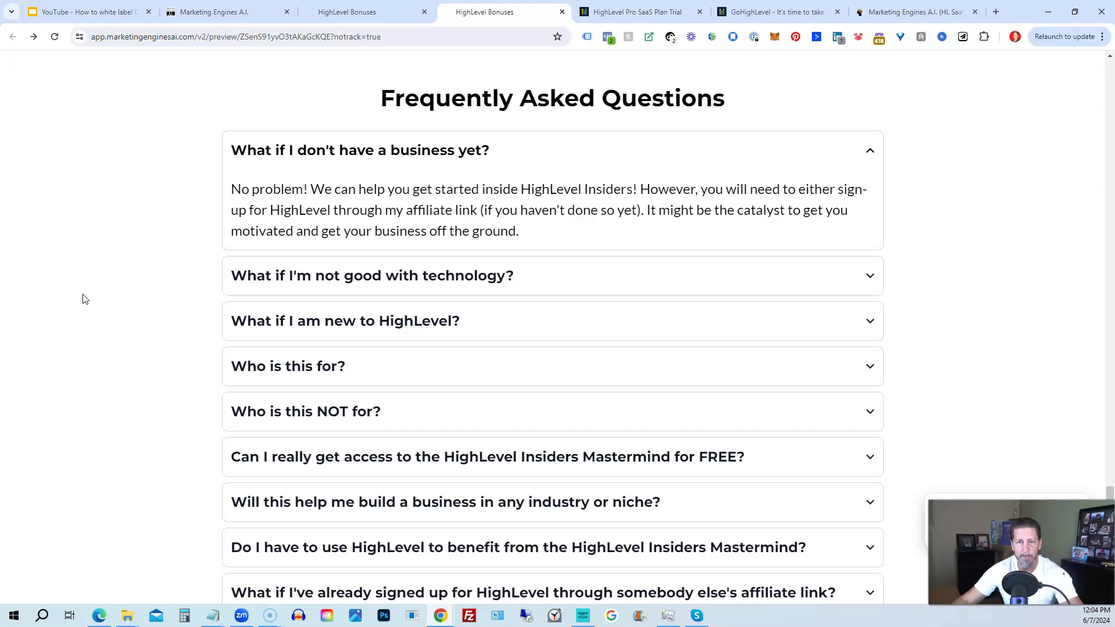
pyautogui.scroll(-1, 83, 299)
pyautogui.scroll(1, 83, 299)
pyautogui.scroll(-9, 83, 299)
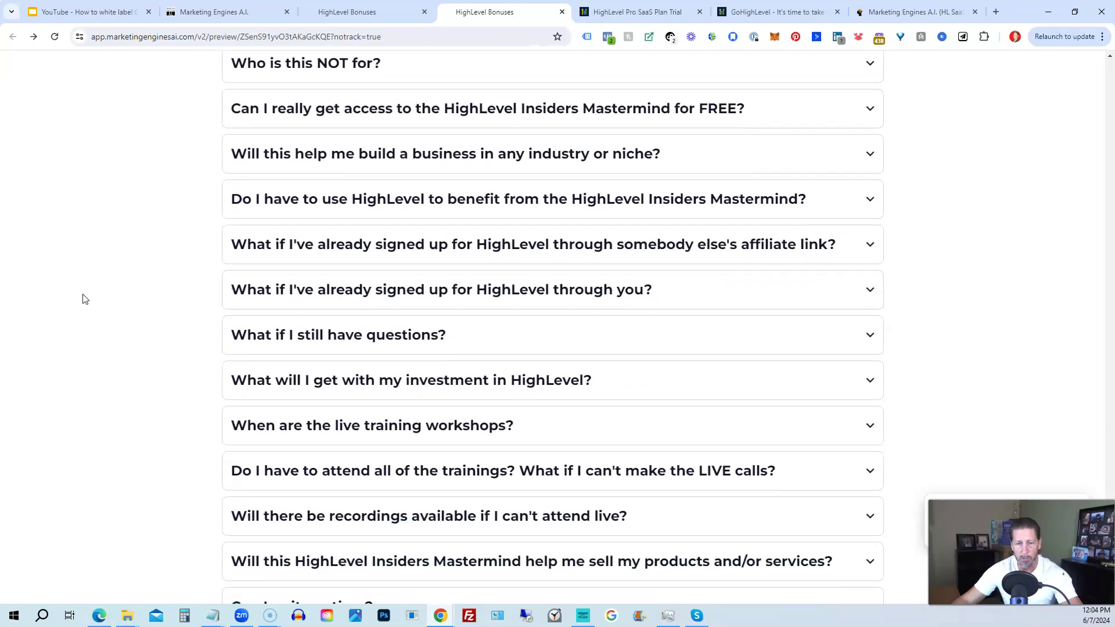
pyautogui.scroll(-2, 83, 299)
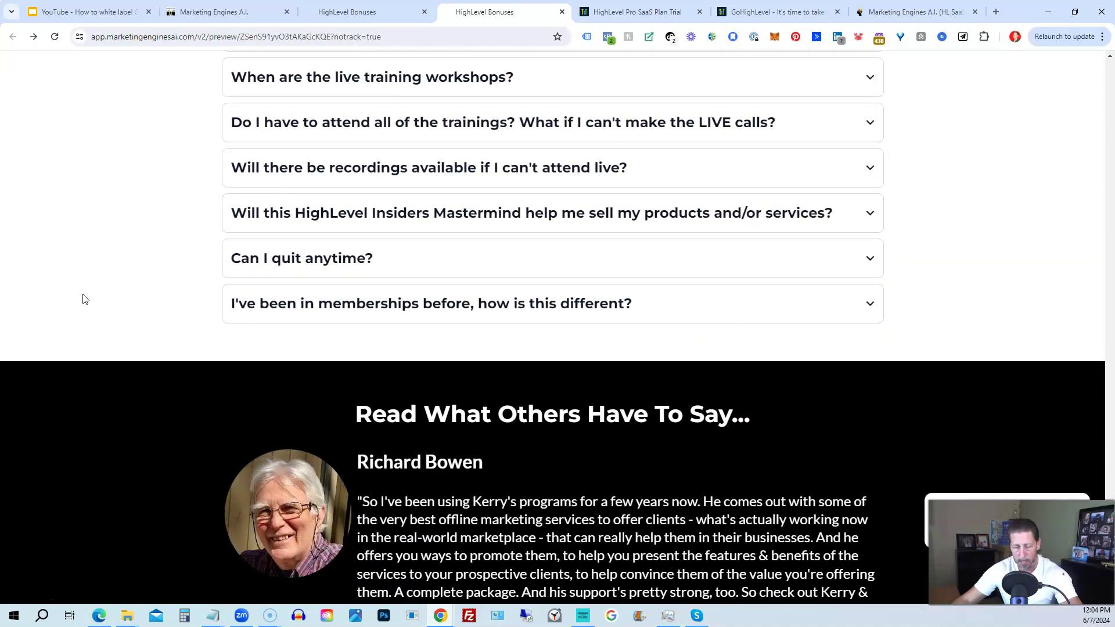
pyautogui.scroll(-1, 83, 299)
pyautogui.scroll(-1, 83, 299)
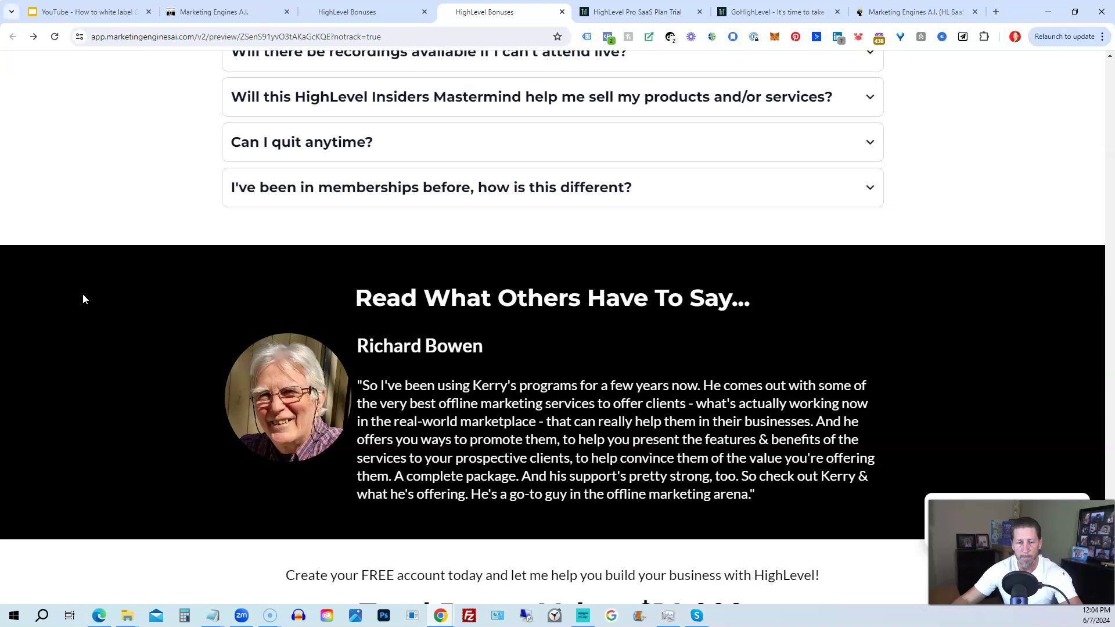
pyautogui.scroll(-2, 83, 299)
pyautogui.scroll(-4, 83, 299)
pyautogui.scroll(-2, 83, 299)
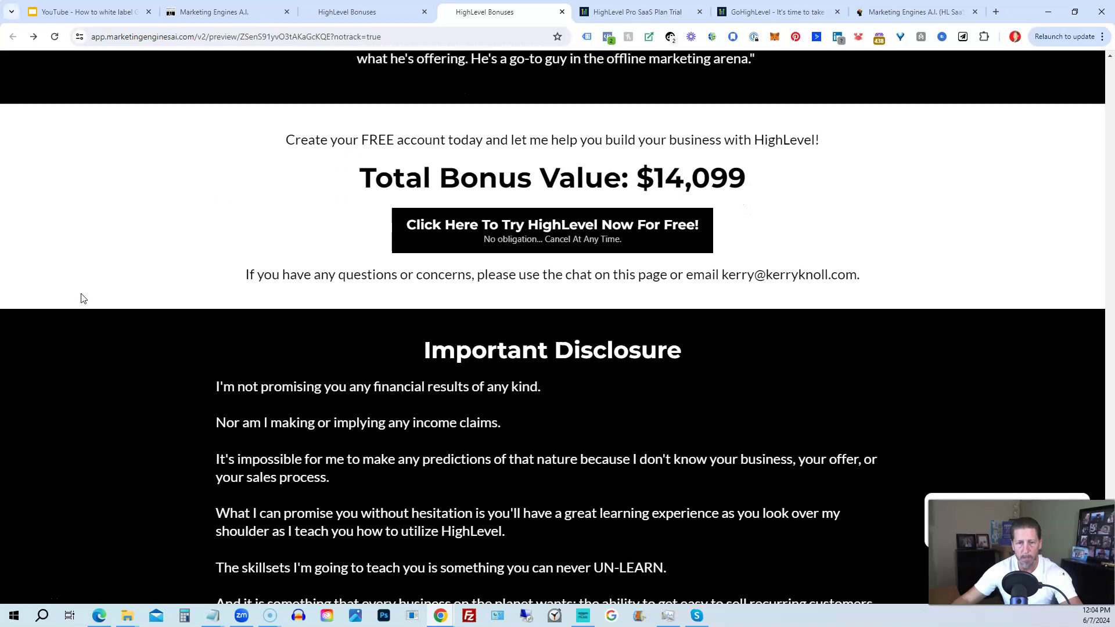
pyautogui.scroll(-1, 81, 298)
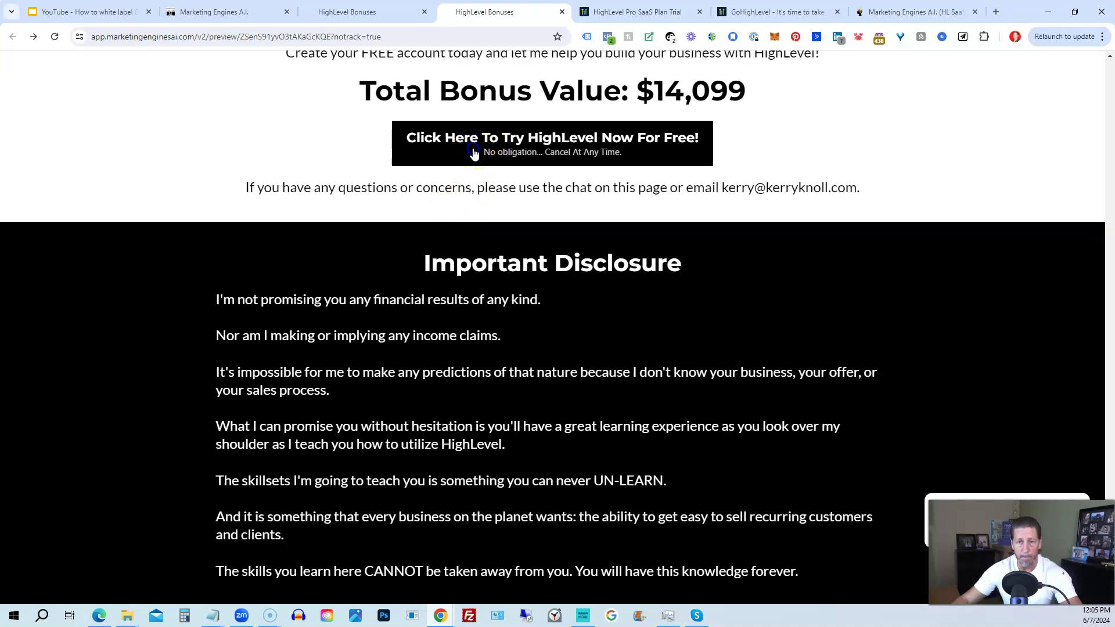
# Open the 'Try HighLevel Now For FREE!' popup and go through its seven trial and upgrade options.
pyautogui.click(474, 153)
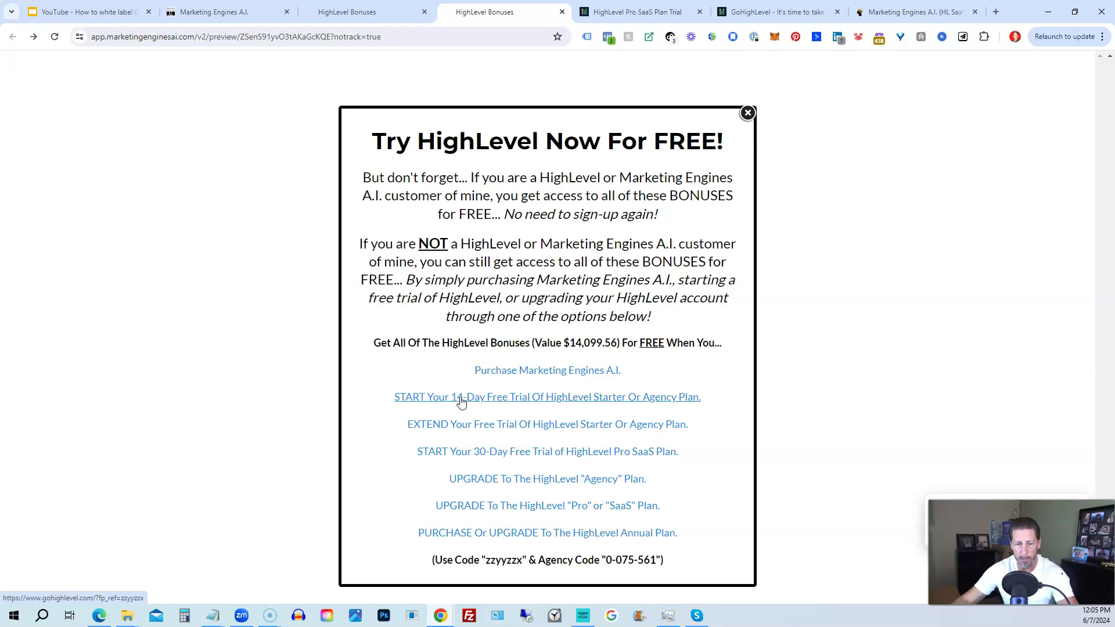
pyautogui.click(460, 432)
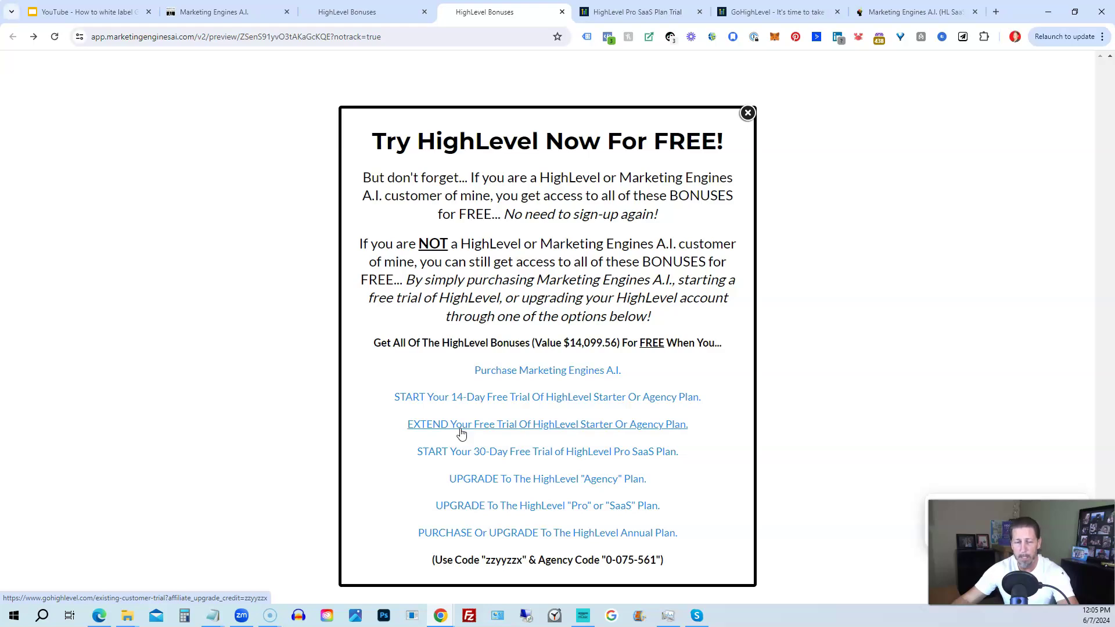
pyautogui.click(455, 428)
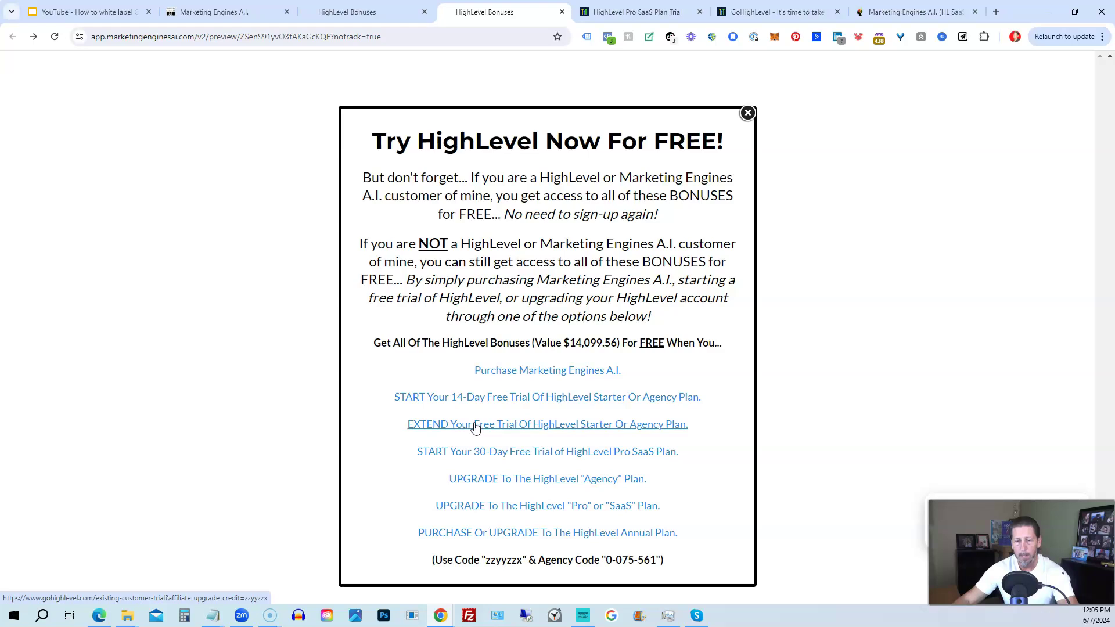
pyautogui.click(465, 454)
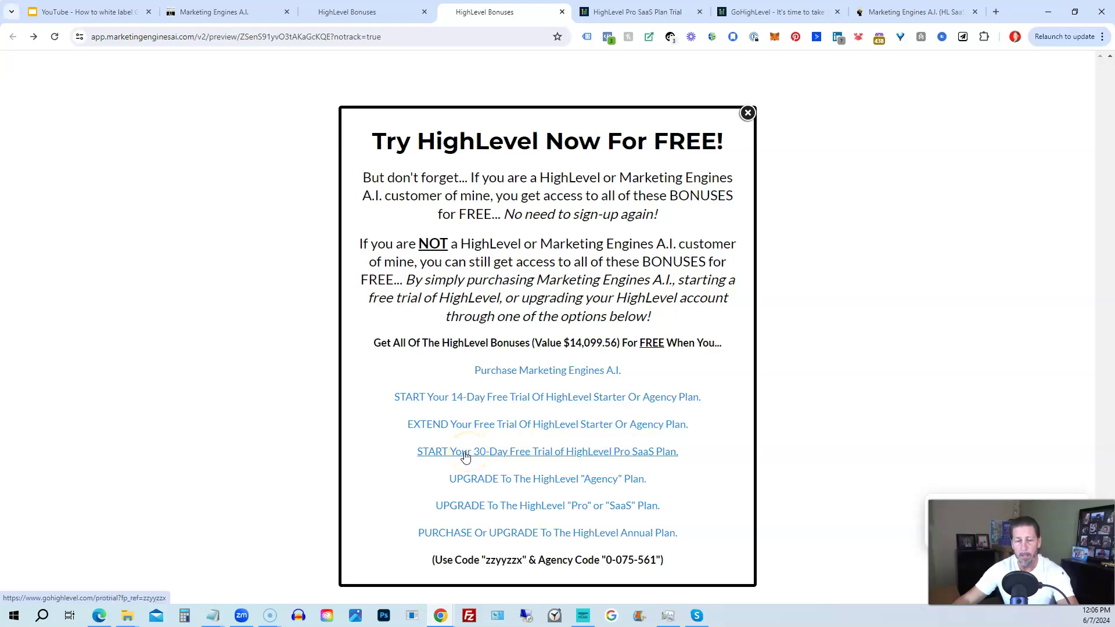
pyautogui.click(460, 453)
pyautogui.click(446, 458)
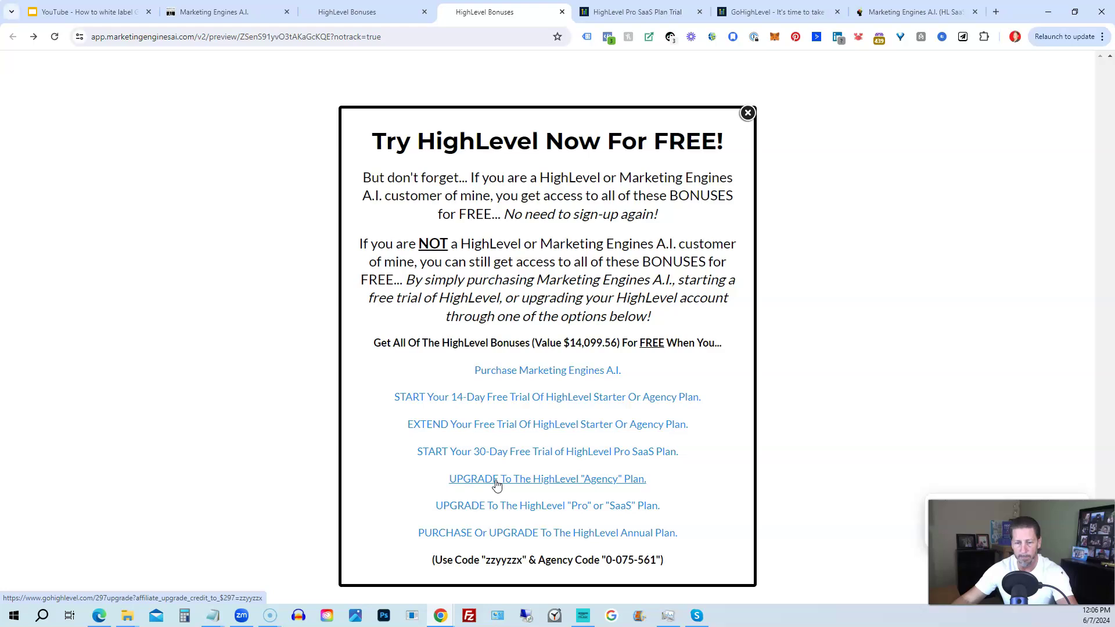
pyautogui.click(476, 512)
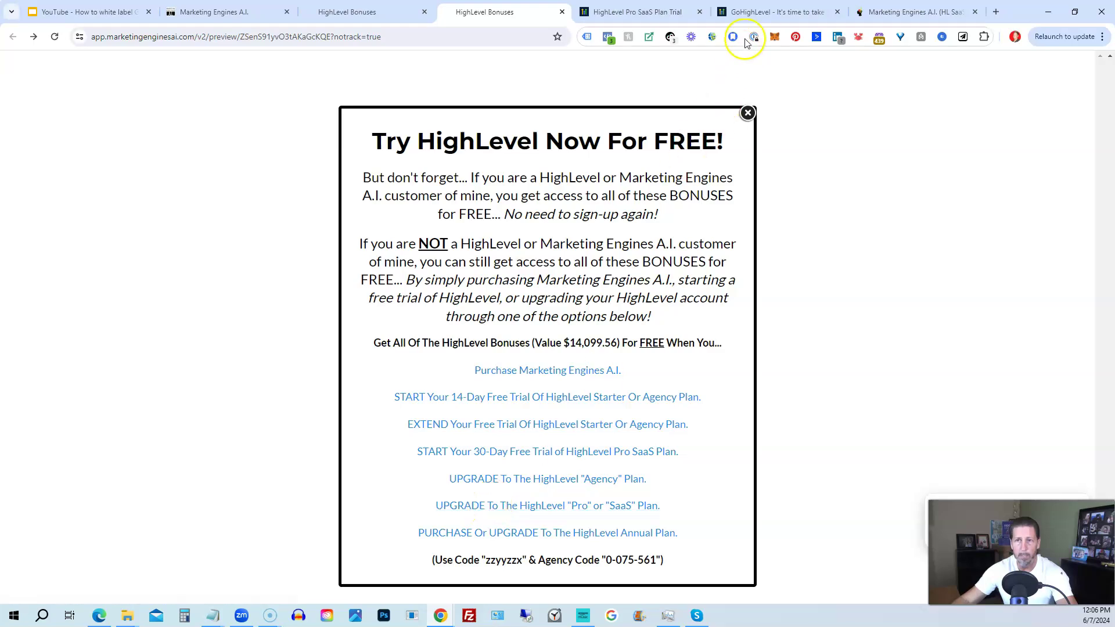
pyautogui.click(755, 10)
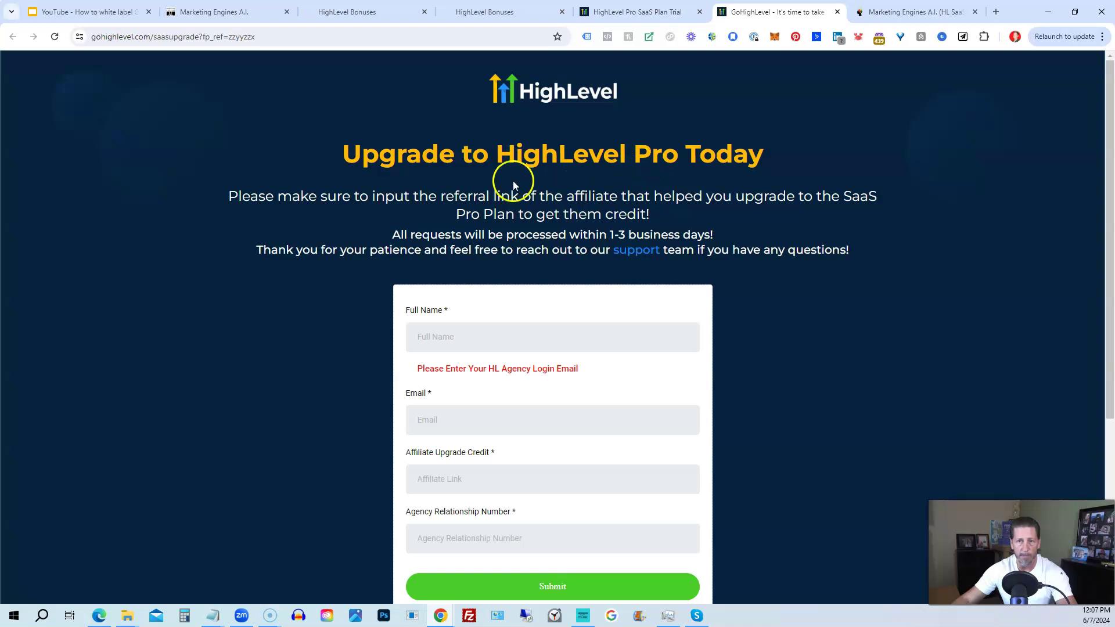
pyautogui.scroll(-1, 328, 264)
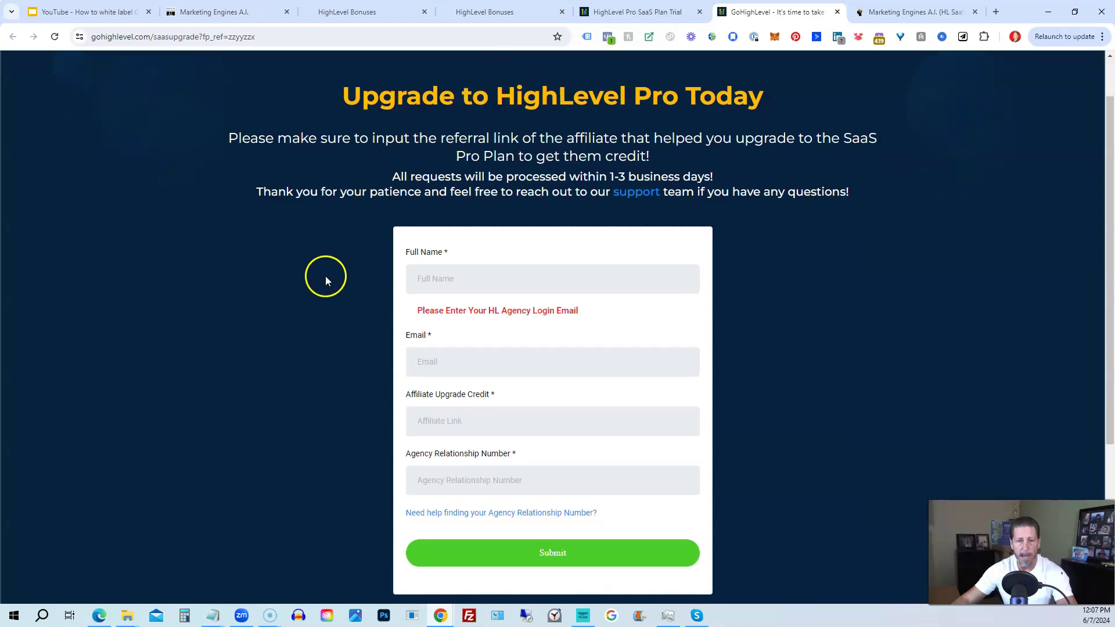
pyautogui.scroll(-1, 325, 276)
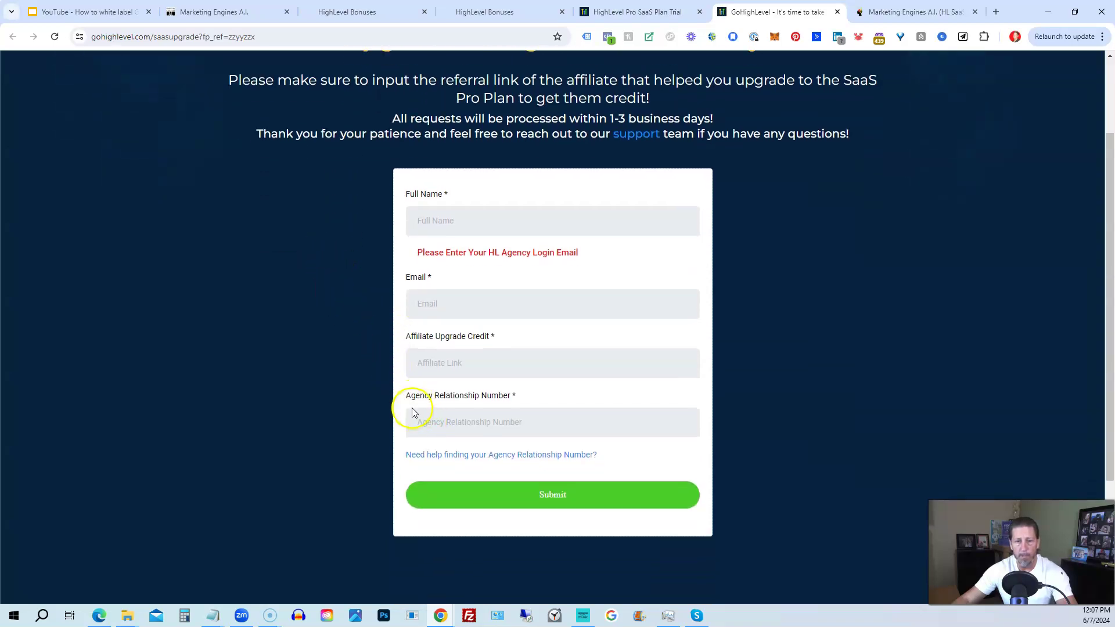
pyautogui.click(639, 13)
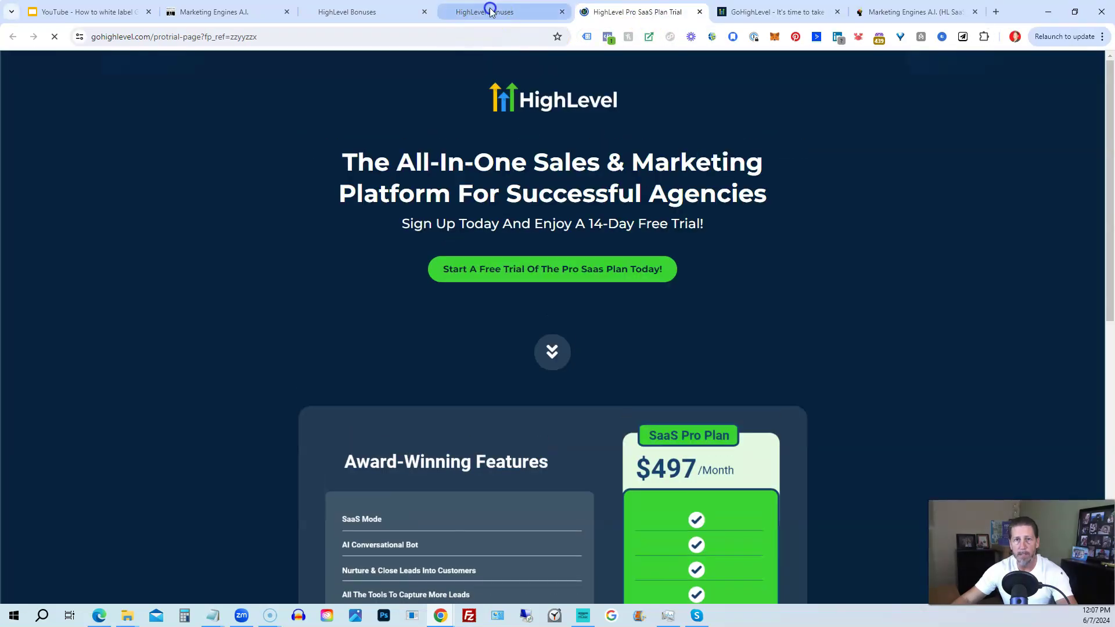
pyautogui.click(486, 12)
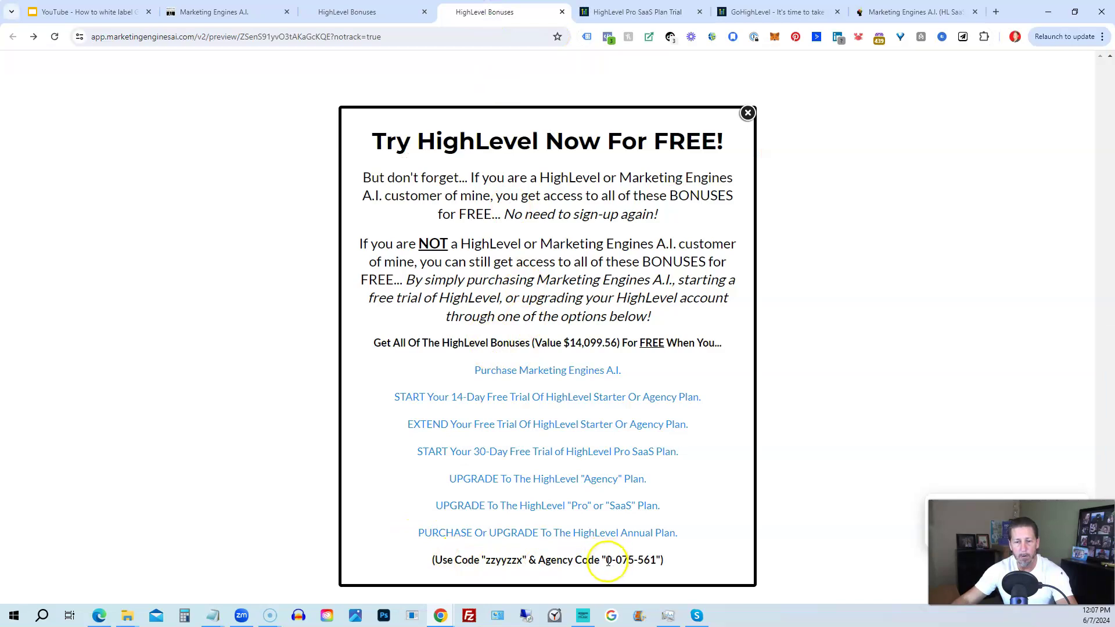
pyautogui.moveTo(607, 561); pyautogui.dragTo(661, 560)
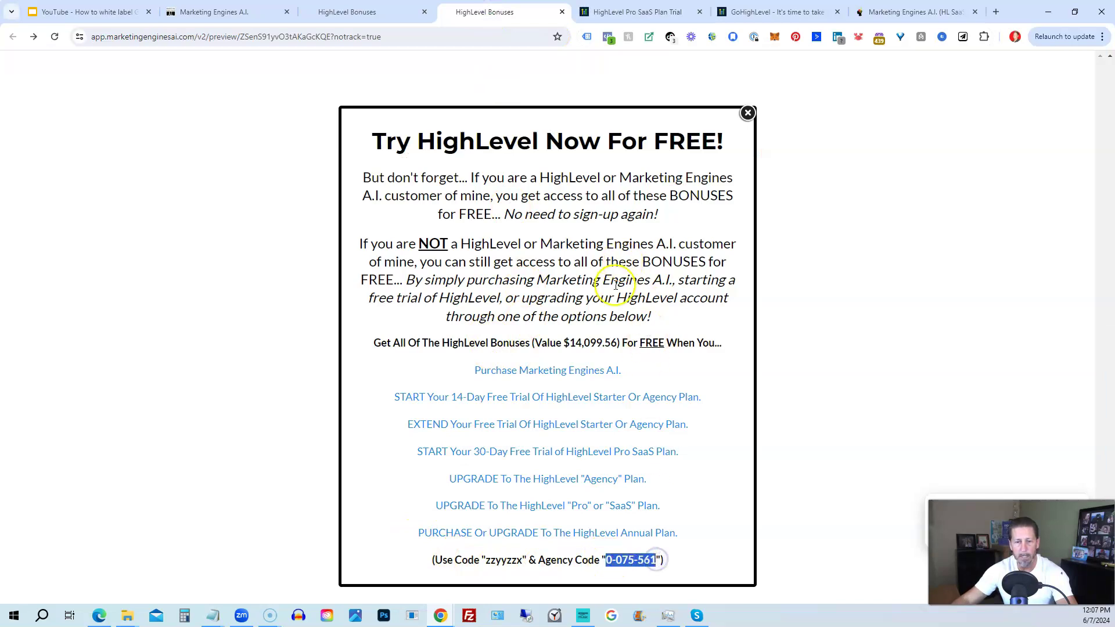
pyautogui.moveTo(485, 560); pyautogui.dragTo(522, 561)
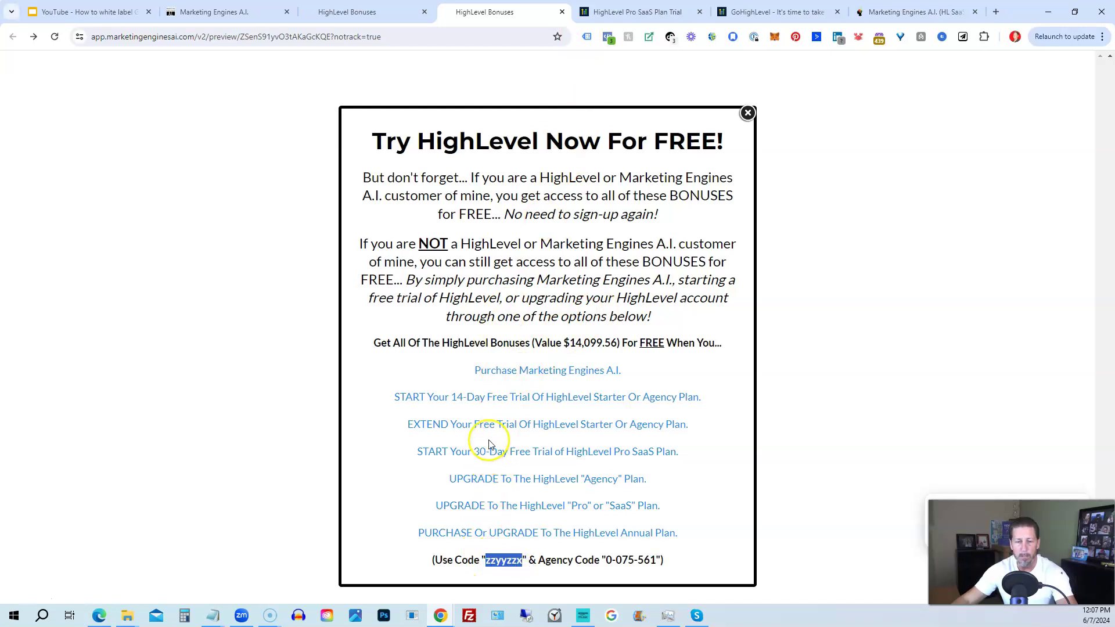
pyautogui.click(739, 13)
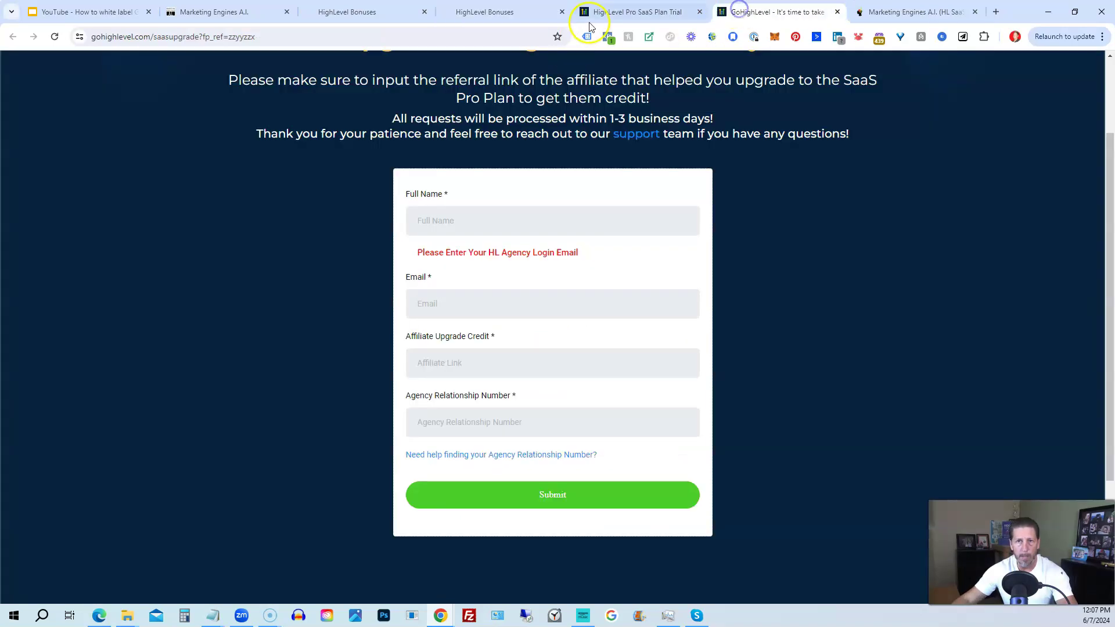
pyautogui.click(518, 10)
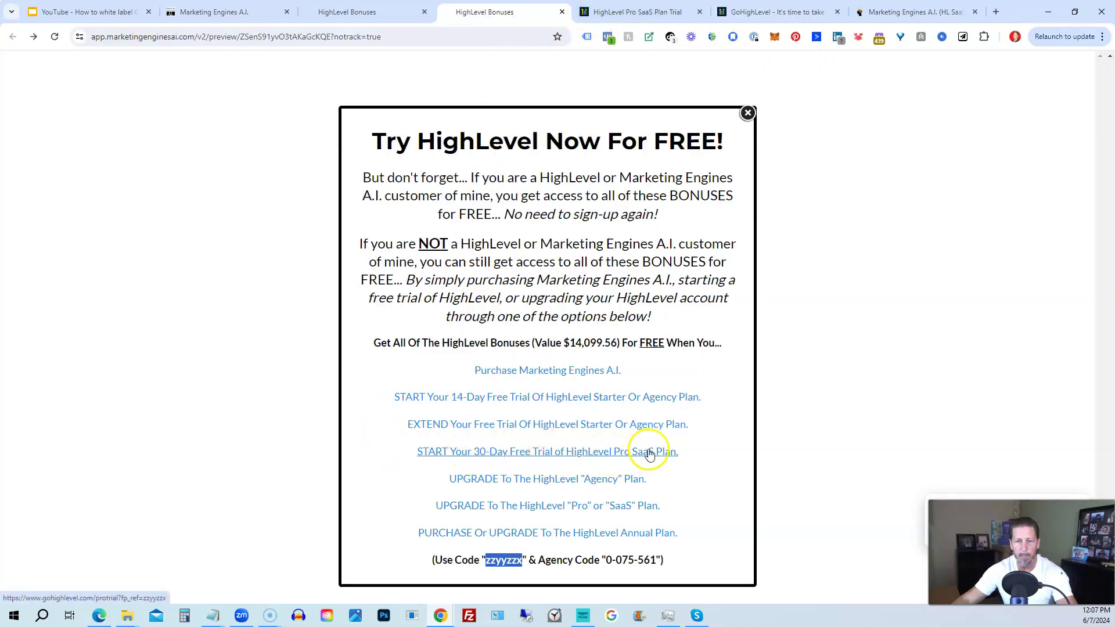
# Switch to the Pro SaaS Plan Trial tab and browse its $497/month plan features.
pyautogui.click(632, 13)
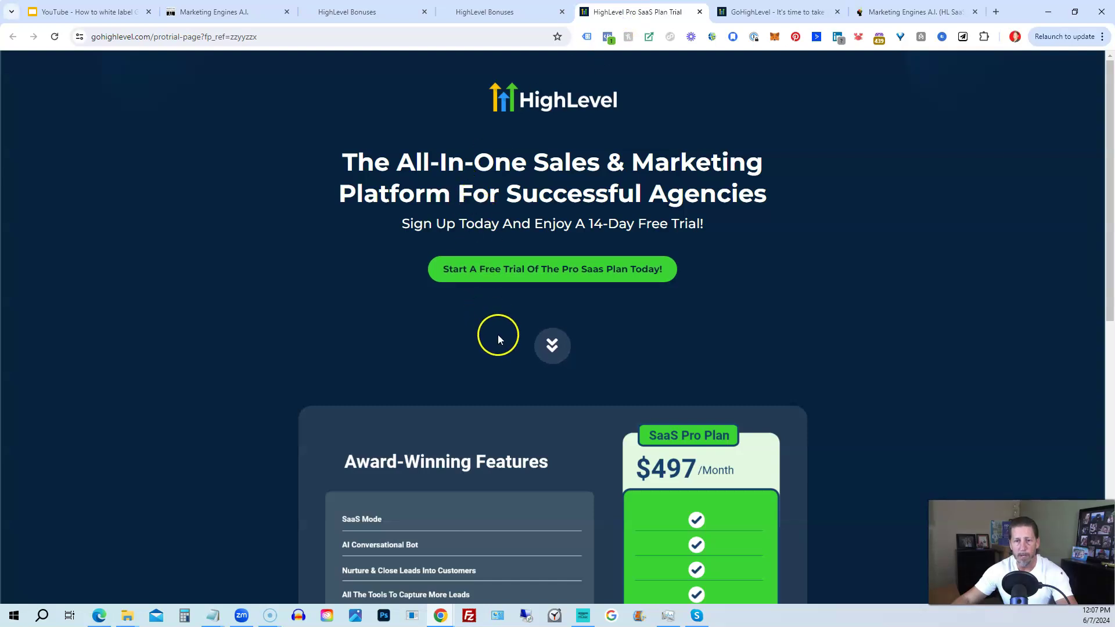
pyautogui.scroll(-3, 493, 331)
pyautogui.scroll(-3, 485, 322)
pyautogui.scroll(-4, 543, 407)
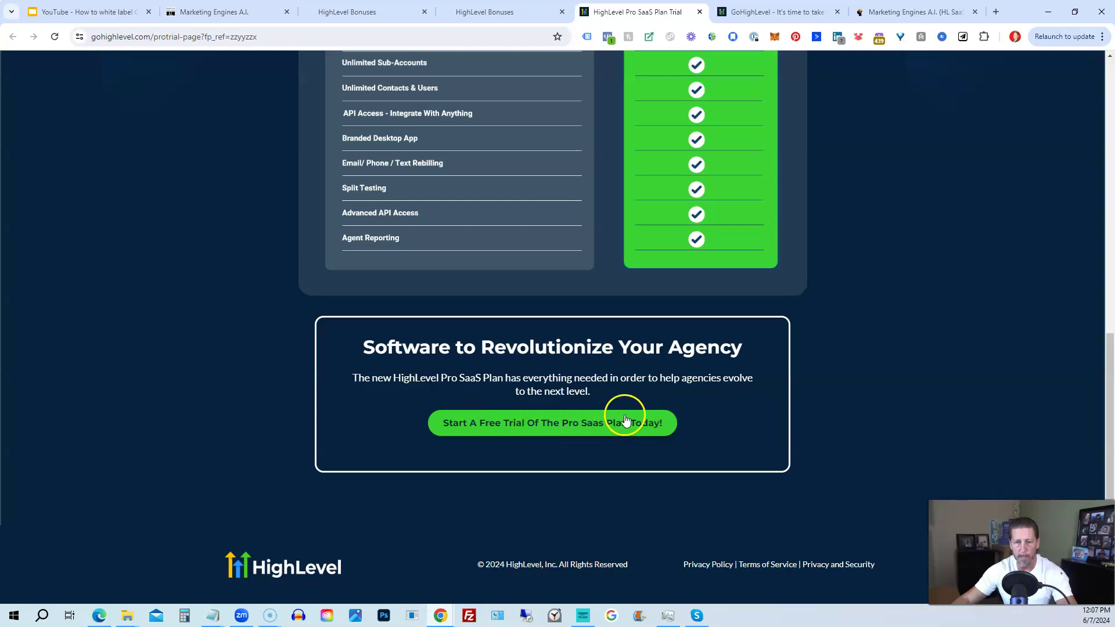
pyautogui.scroll(1, 566, 384)
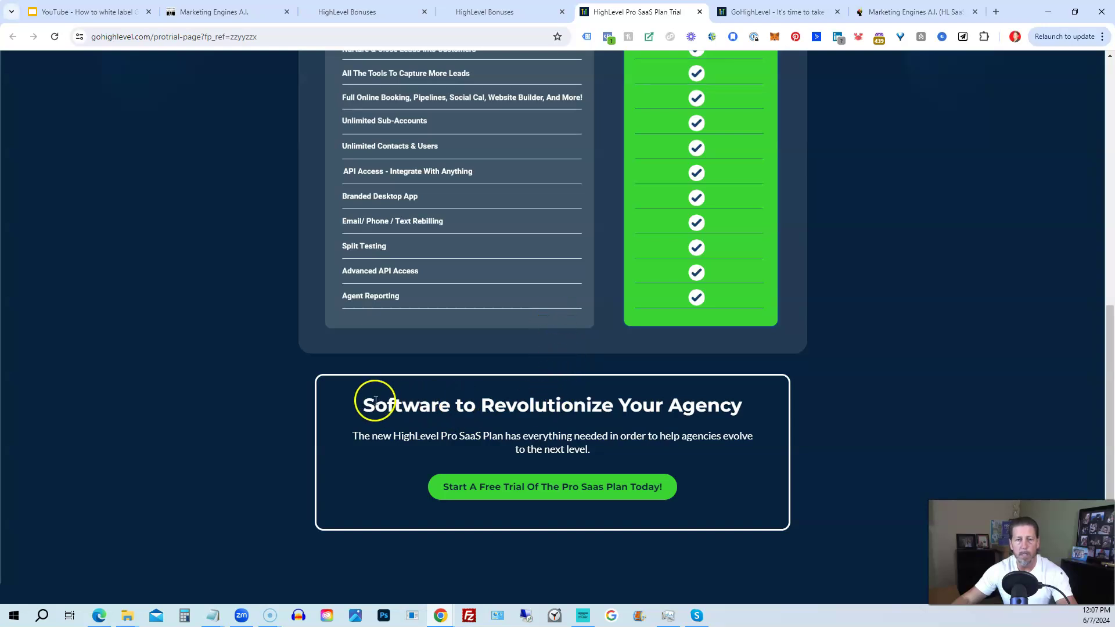
pyautogui.scroll(5, 376, 398)
pyautogui.scroll(4, 375, 401)
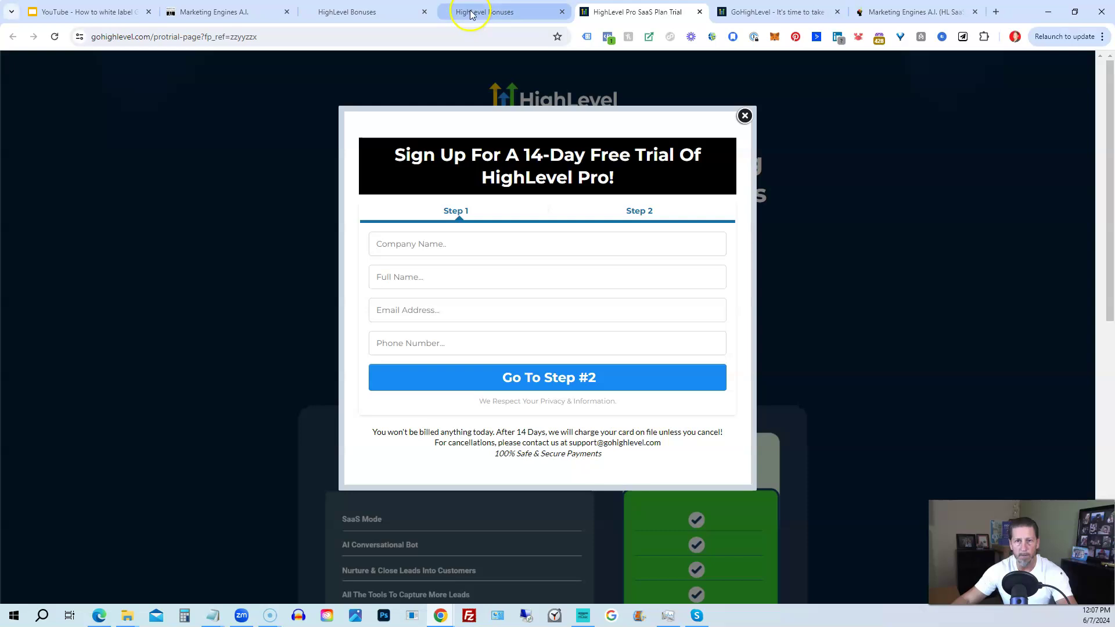
# Return to the HighLevel Bonuses tab showing the free-trial popup.
pyautogui.click(464, 12)
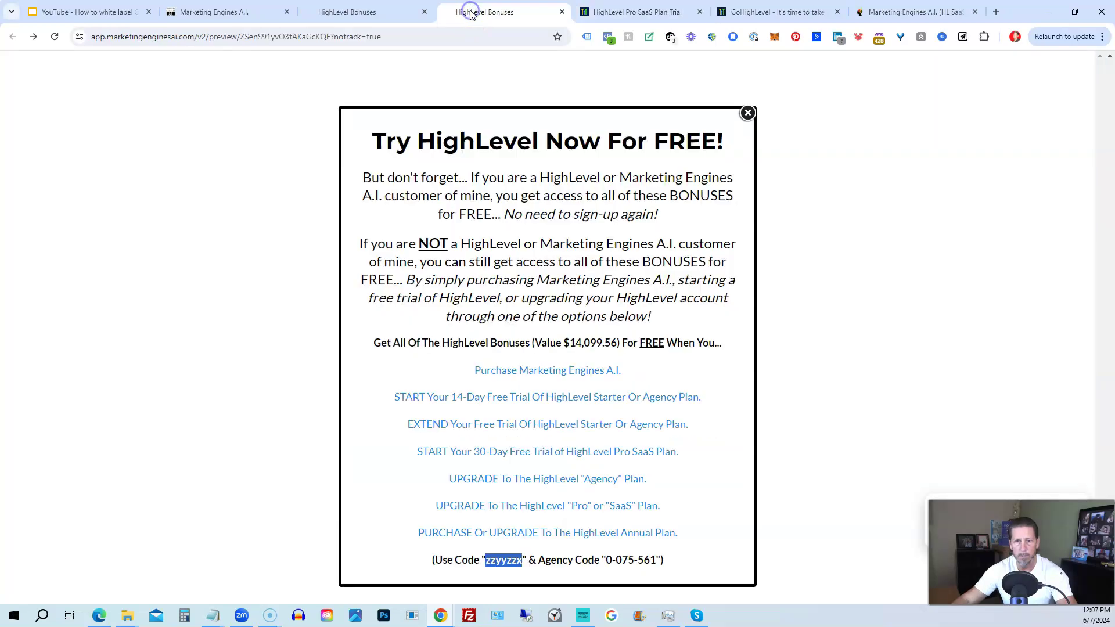